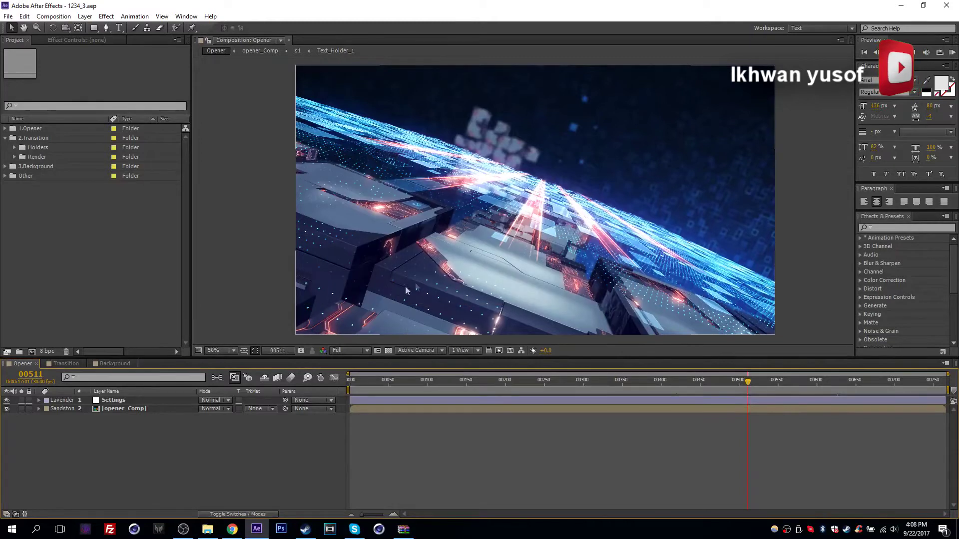
Enlarge the composition viewer by shrinking the timeline area, and recentre the preview image.
{"action": "left_click_drag", "start_coordinate": [405, 285], "coordinate": [400, 277]}
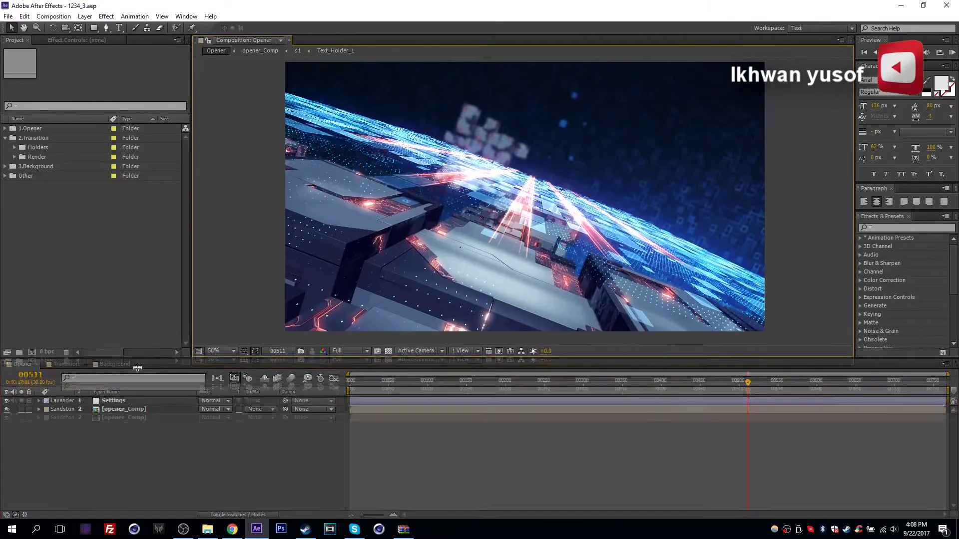
{"action": "left_click_drag", "start_coordinate": [137, 366], "coordinate": [138, 383]}
{"action": "left_click_drag", "start_coordinate": [454, 278], "coordinate": [463, 272]}
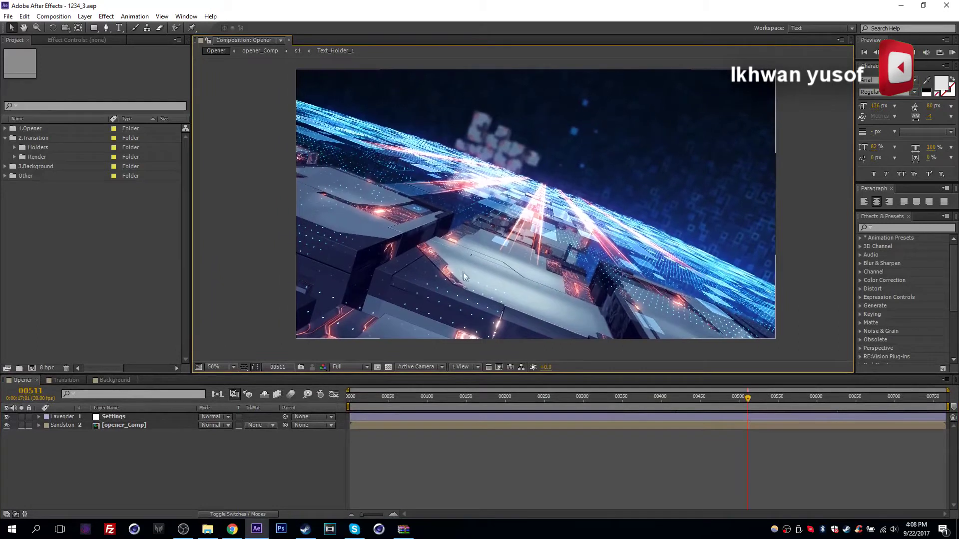
Collapse the 2.Transition folder and review the project's 1.Opener, 2.Transition and 3.Background folders.
{"action": "left_click", "coordinate": [5, 138]}
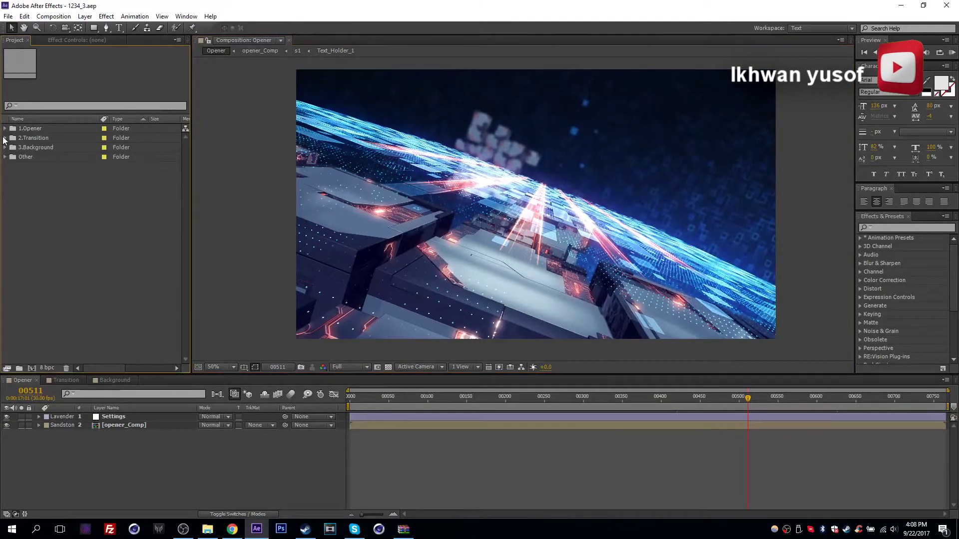
{"action": "left_click", "coordinate": [28, 128]}
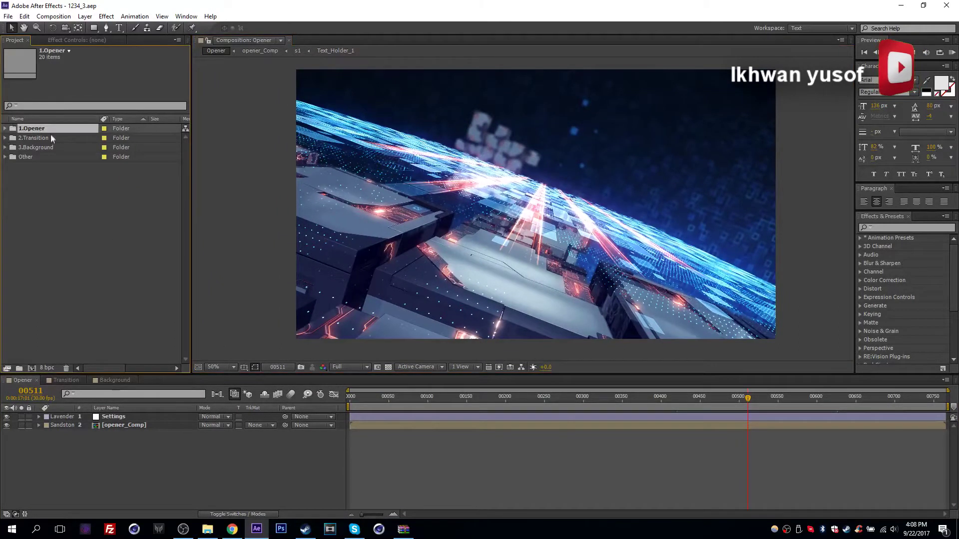
{"action": "left_click", "coordinate": [41, 137]}
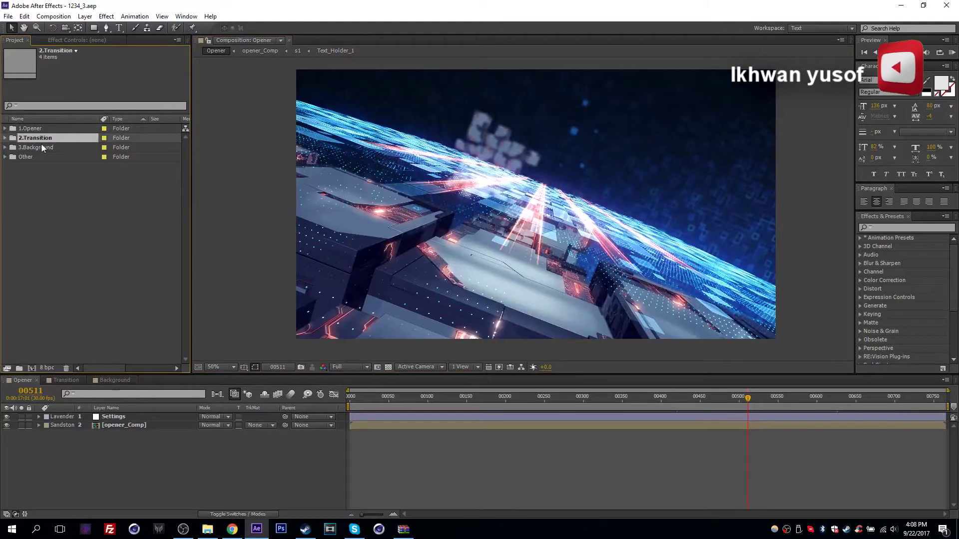
{"action": "left_click", "coordinate": [41, 145]}
{"action": "left_click", "coordinate": [75, 184]}
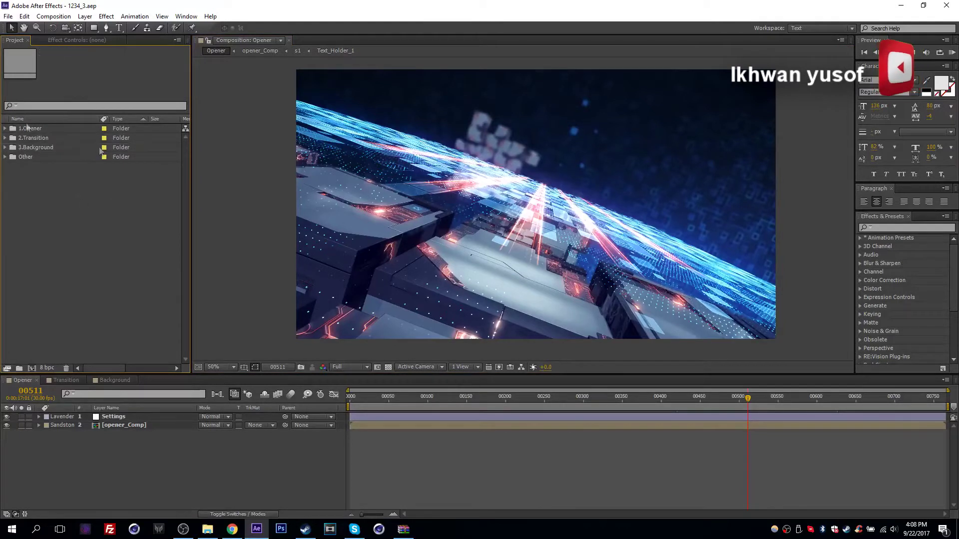
Examine the Assets, Precomps and Solids subfolders inside the Other folder, and collapse it again.
{"action": "left_click", "coordinate": [24, 158]}
{"action": "left_click", "coordinate": [6, 157]}
{"action": "left_click", "coordinate": [44, 167]}
{"action": "left_click", "coordinate": [46, 176]}
{"action": "left_click", "coordinate": [48, 186]}
{"action": "left_click_drag", "start_coordinate": [3, 205], "coordinate": [33, 159]}
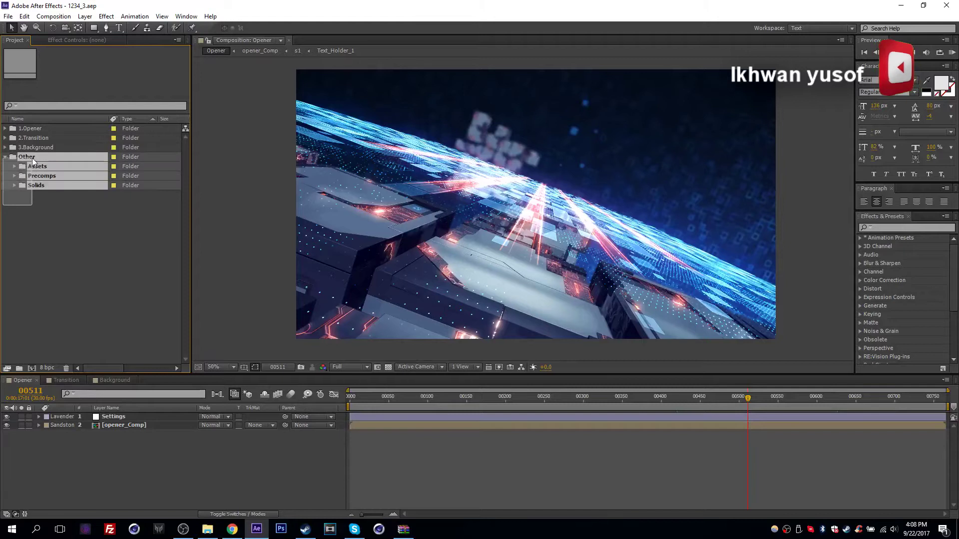
{"action": "left_click", "coordinate": [47, 210]}
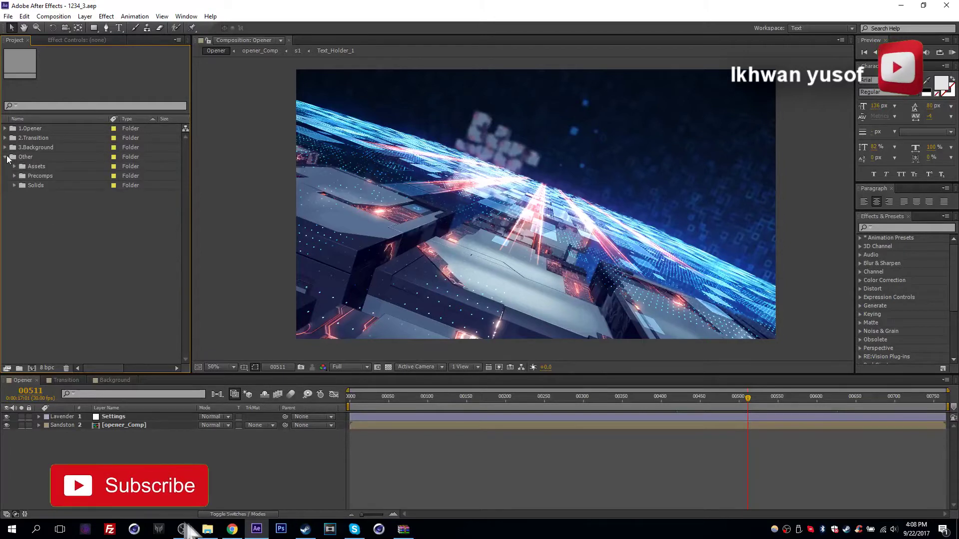
{"action": "left_click", "coordinate": [6, 156]}
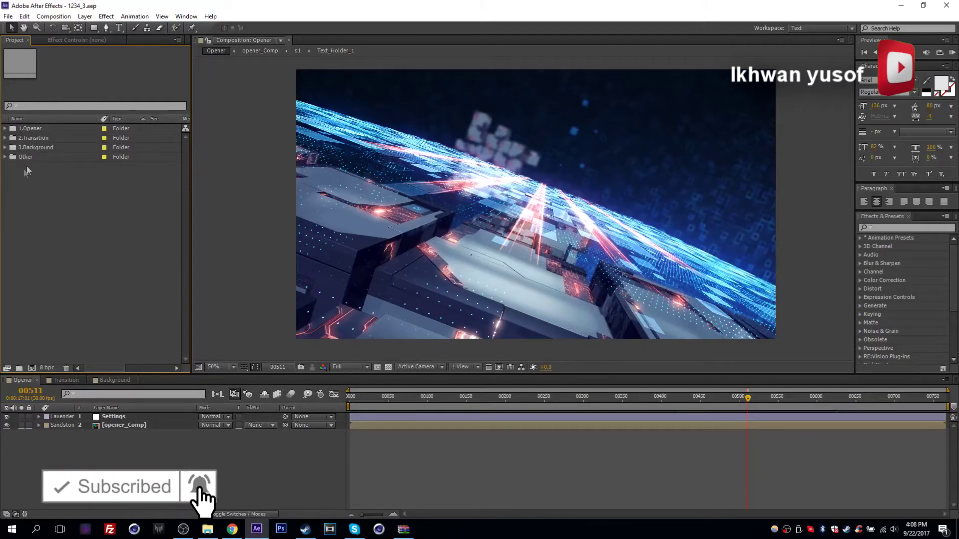
Expand the 1.Opener folder and its Render subfolder, and select the Opener composition inside.
{"action": "left_click", "coordinate": [27, 128]}
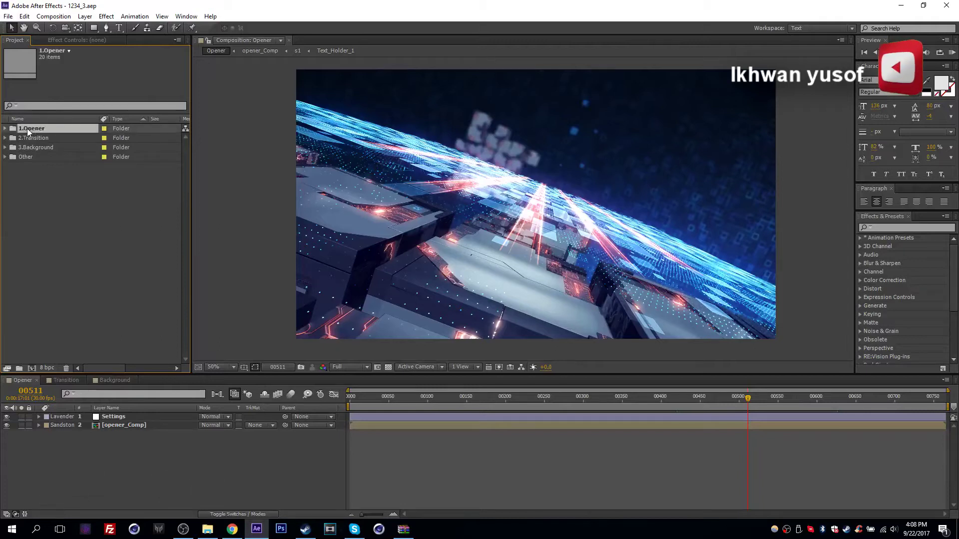
{"action": "left_click", "coordinate": [5, 128]}
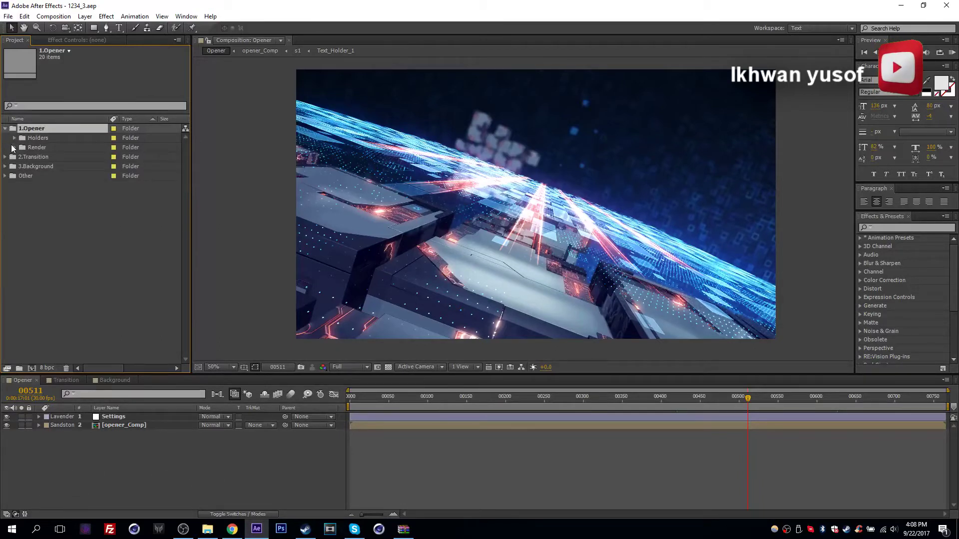
{"action": "left_click", "coordinate": [34, 138]}
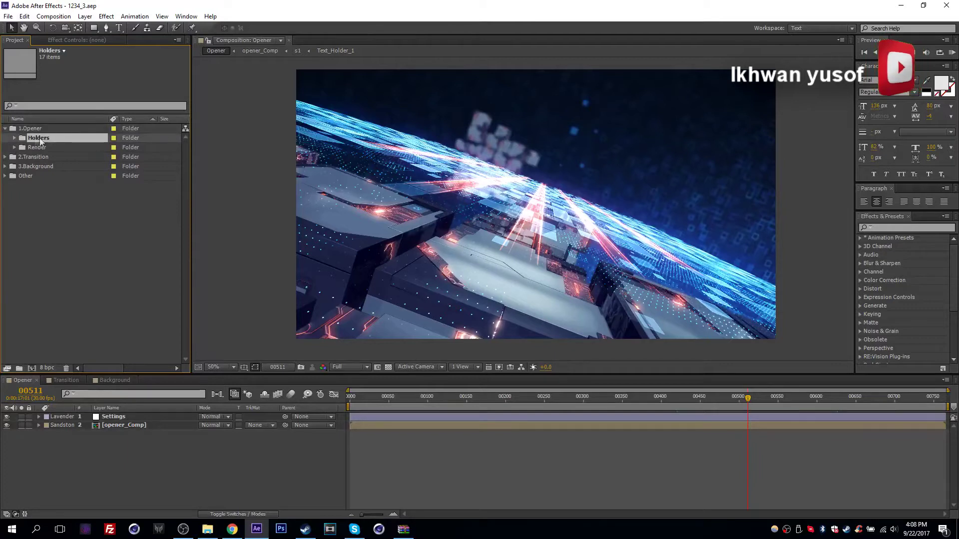
{"action": "left_click", "coordinate": [40, 146]}
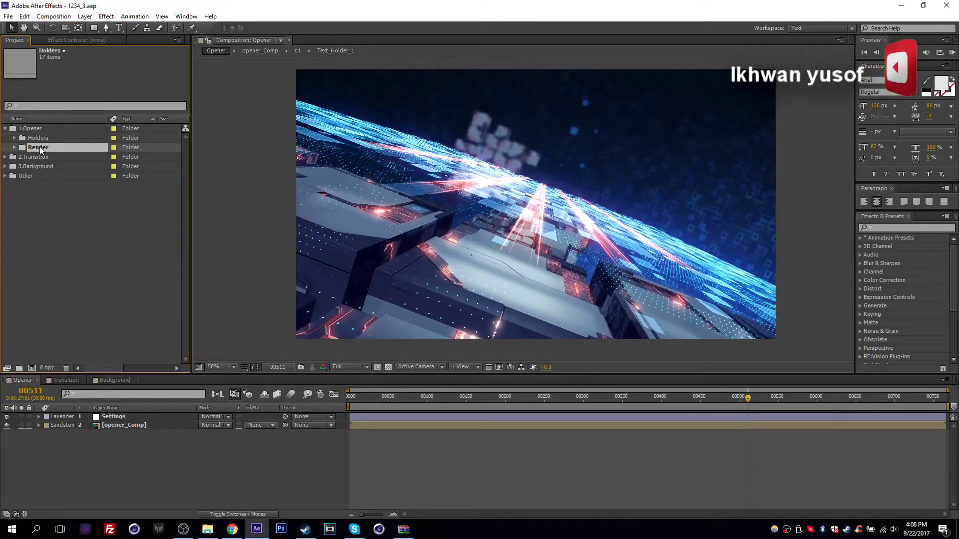
{"action": "left_click", "coordinate": [48, 212]}
{"action": "left_click", "coordinate": [15, 147]}
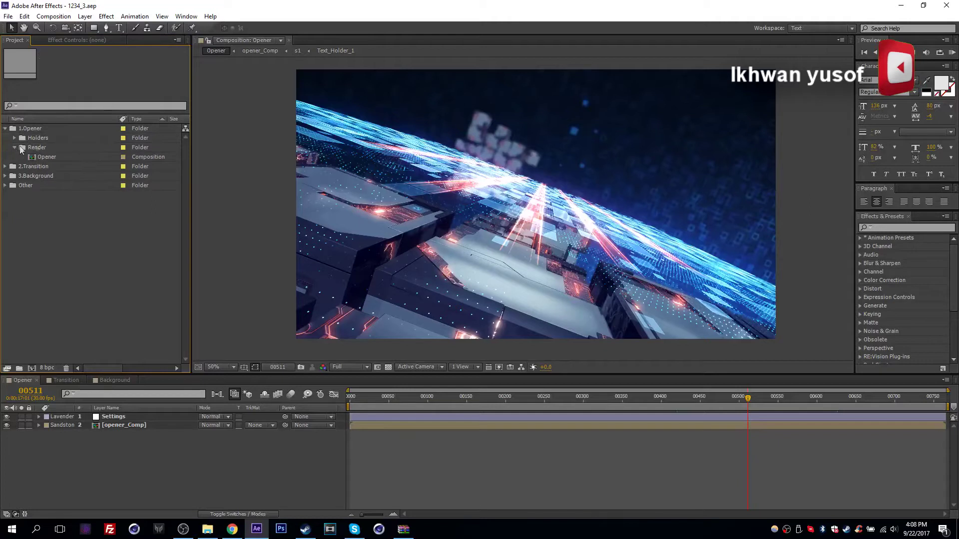
{"action": "left_click", "coordinate": [46, 157]}
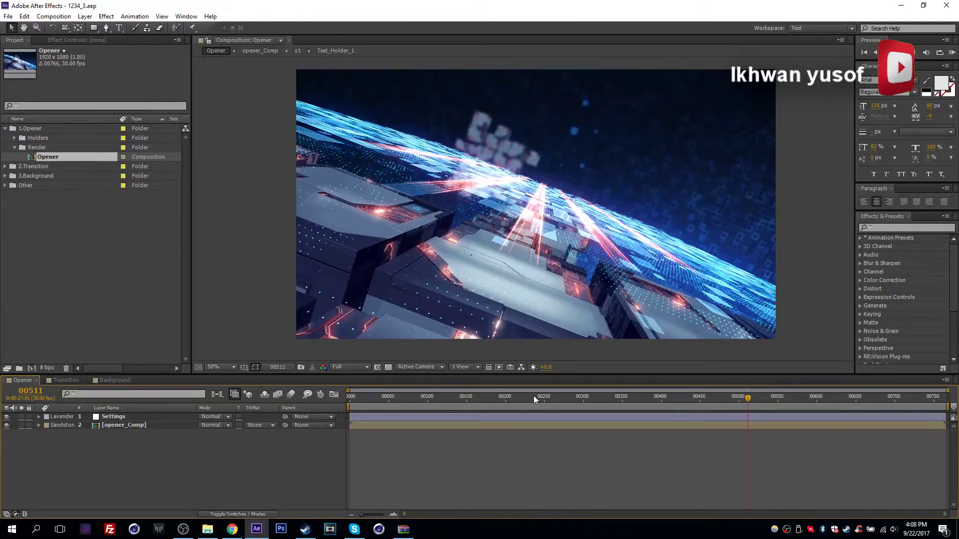
Set the preview resolution to Third and show frame 326 of the Opener composition.
{"action": "left_click", "coordinate": [348, 368]}
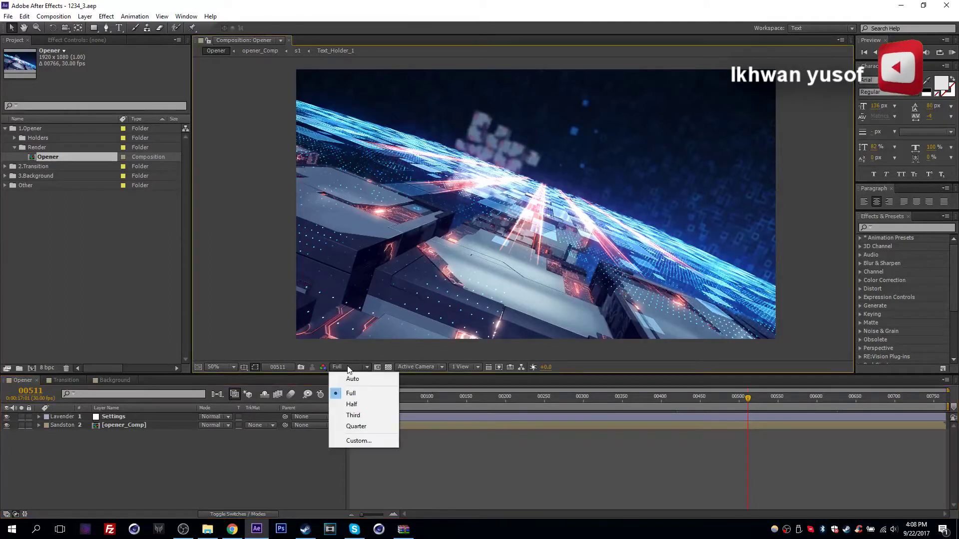
{"action": "left_click", "coordinate": [362, 415]}
{"action": "left_click", "coordinate": [604, 395]}
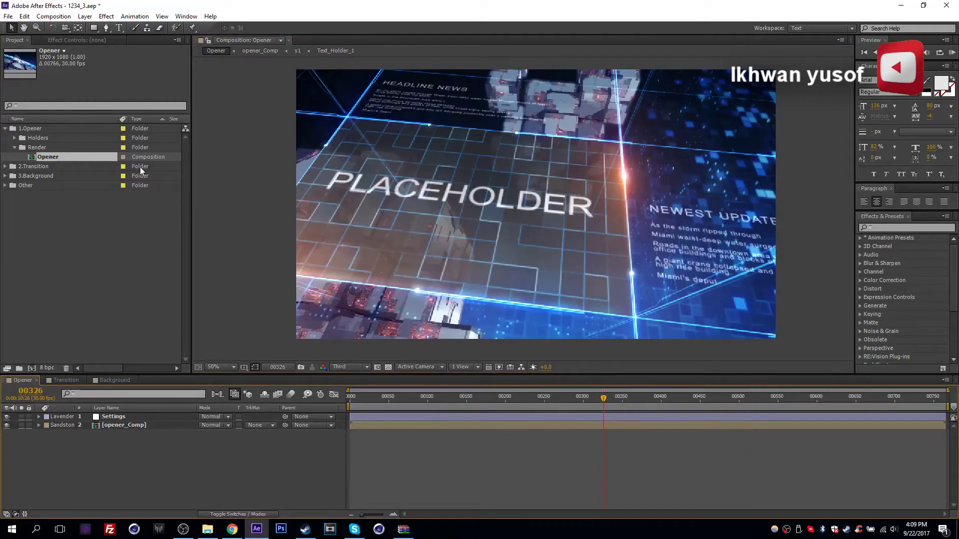
Expand the Holders folder of 1.Opener and its Media subfolder to list the media holder compositions.
{"action": "left_click", "coordinate": [15, 138]}
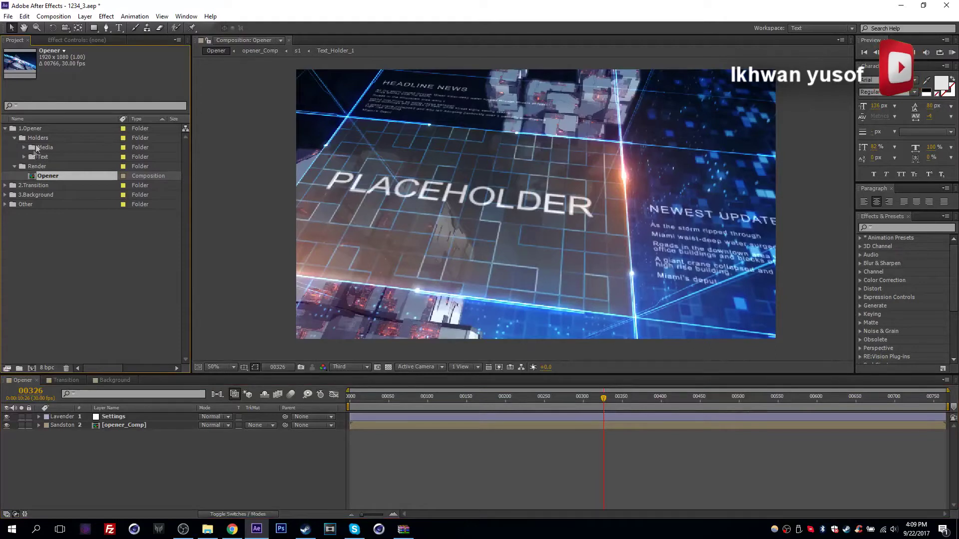
{"action": "left_click", "coordinate": [52, 151]}
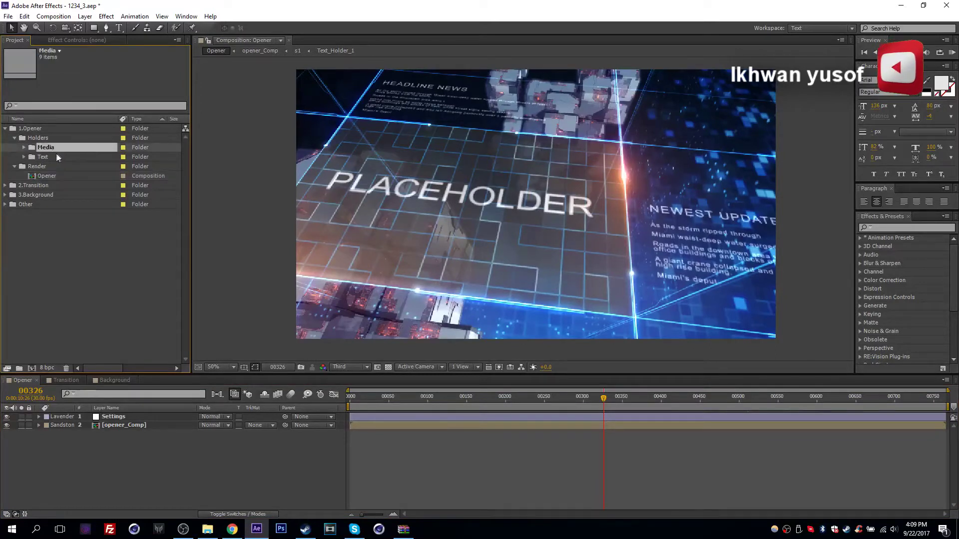
{"action": "left_click", "coordinate": [60, 242]}
{"action": "left_click", "coordinate": [22, 146]}
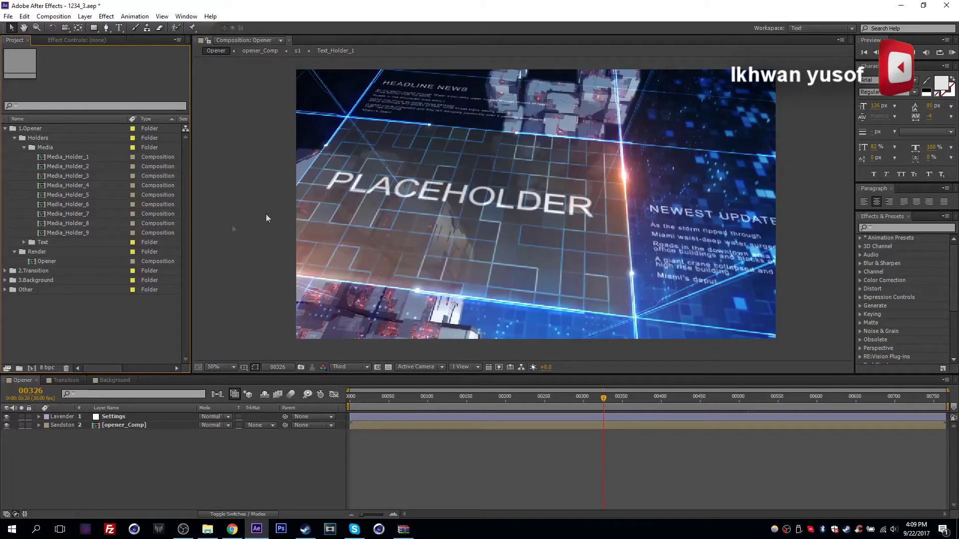
Move the Opener's playhead to frame 102 and locate the Media_Holder_1 composition in the project.
{"action": "left_click", "coordinate": [394, 398]}
{"action": "left_click", "coordinate": [429, 398]}
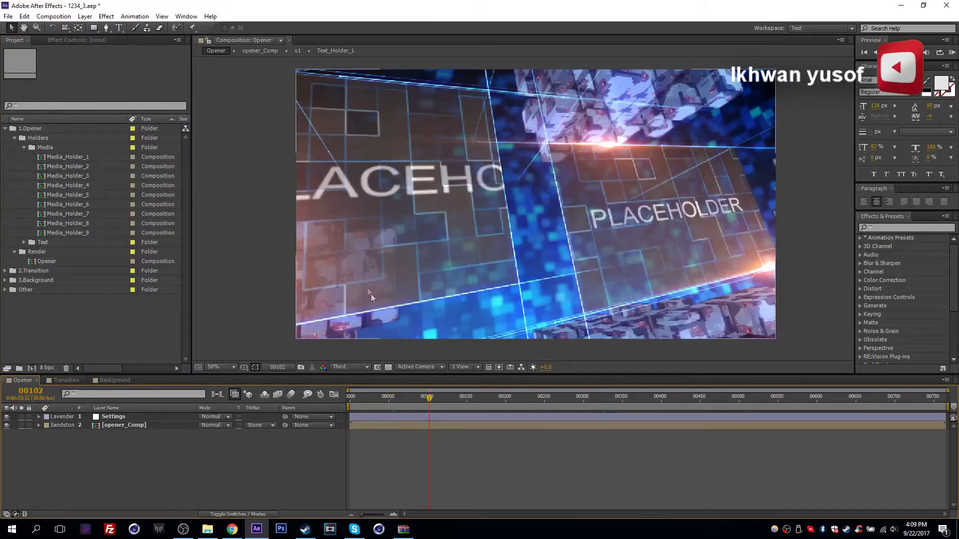
{"action": "left_click", "coordinate": [59, 158]}
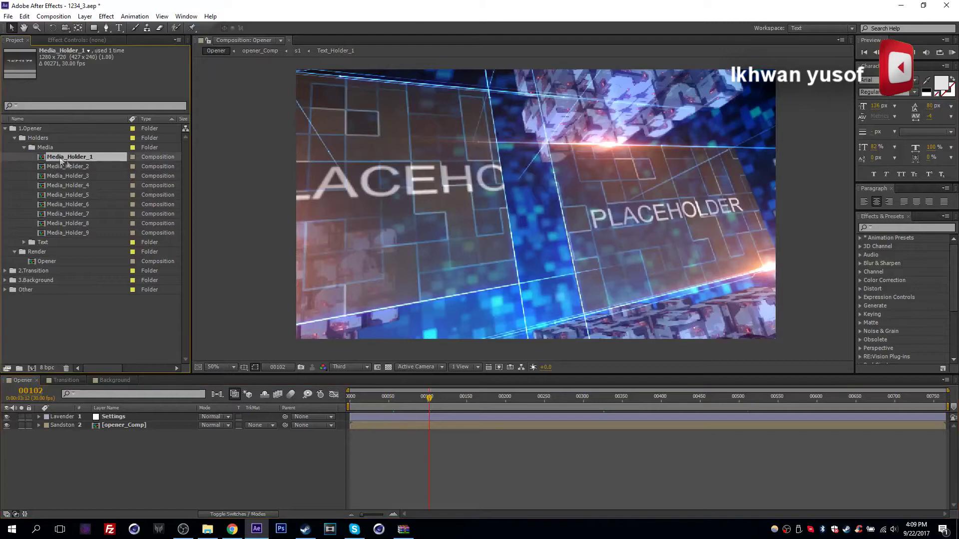
{"action": "left_click", "coordinate": [74, 329]}
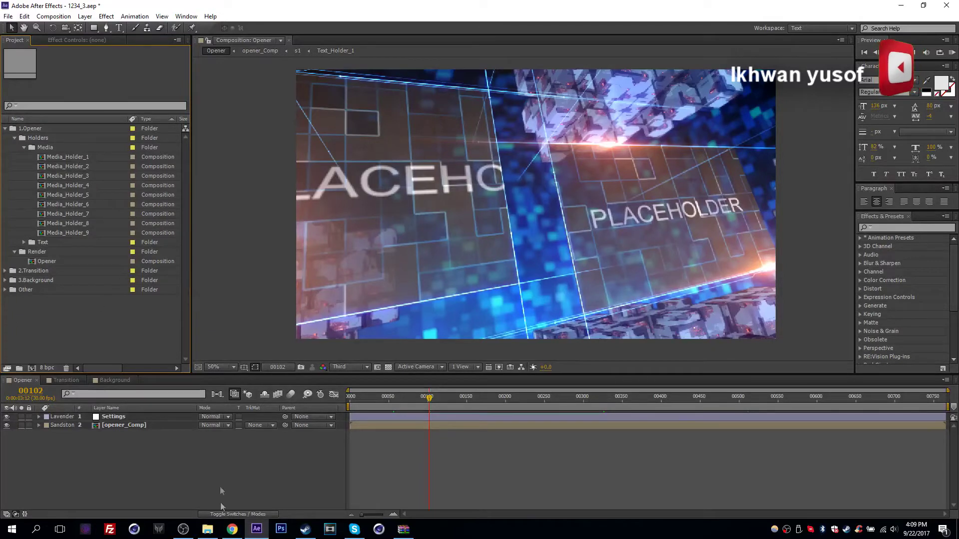
Import all the stock-photo JPG files from the Downloads stock folder into the top level of the project.
{"action": "left_click", "coordinate": [208, 531]}
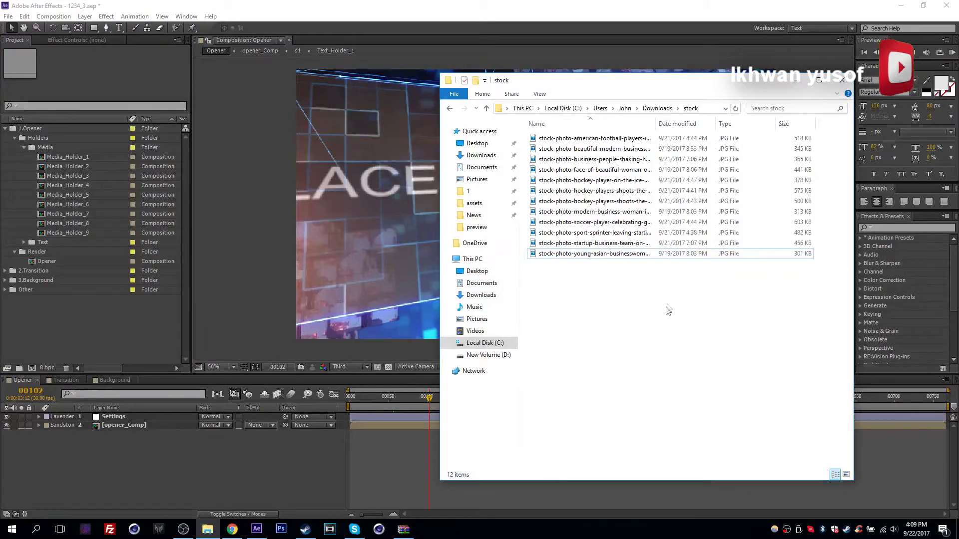
{"action": "left_click_drag", "start_coordinate": [662, 310], "coordinate": [549, 135]}
{"action": "left_click_drag", "start_coordinate": [553, 212], "coordinate": [67, 320]}
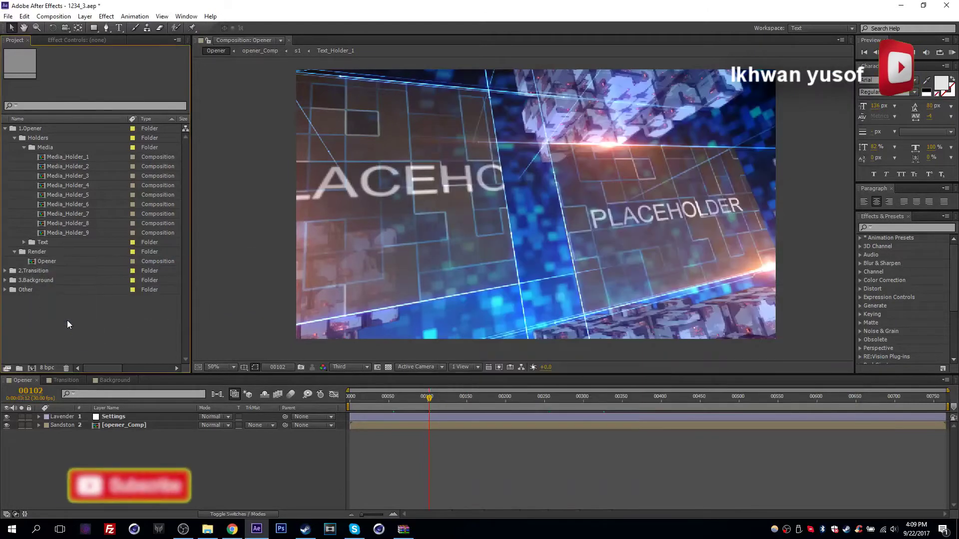
{"action": "scroll", "coordinate": [75, 325], "scroll_direction": "down", "scroll_amount": 2}
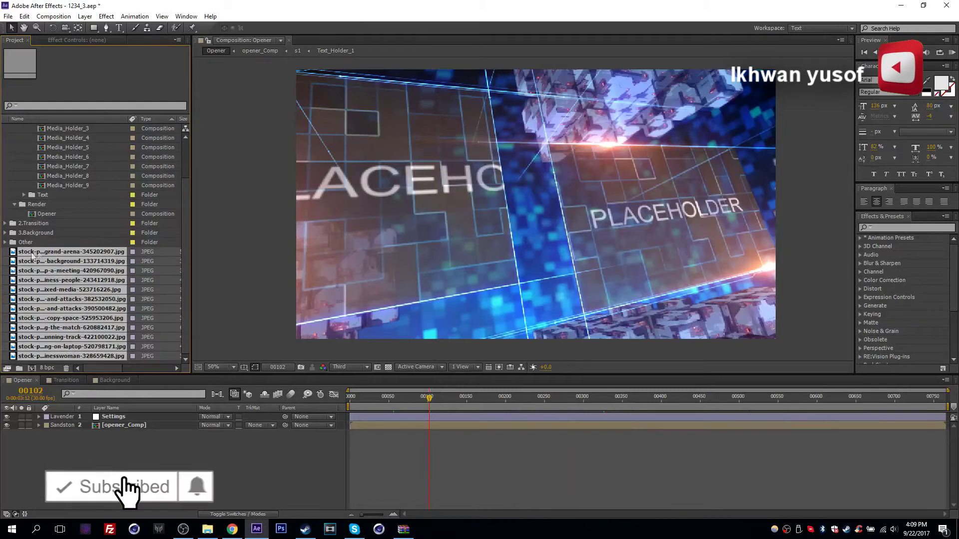
{"action": "left_click", "coordinate": [6, 309]}
{"action": "scroll", "coordinate": [67, 260], "scroll_direction": "up", "scroll_amount": 2}
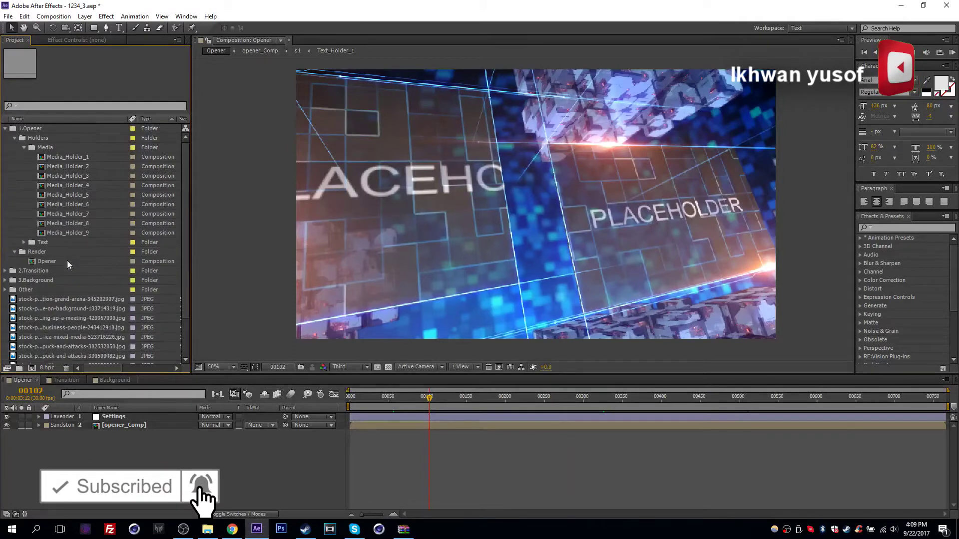
Replace holder_precomp in Media_Holder_1 with the American football grand-arena photo, shifted slightly right and down, and reopen the Opener composition.
{"action": "left_click", "coordinate": [55, 158]}
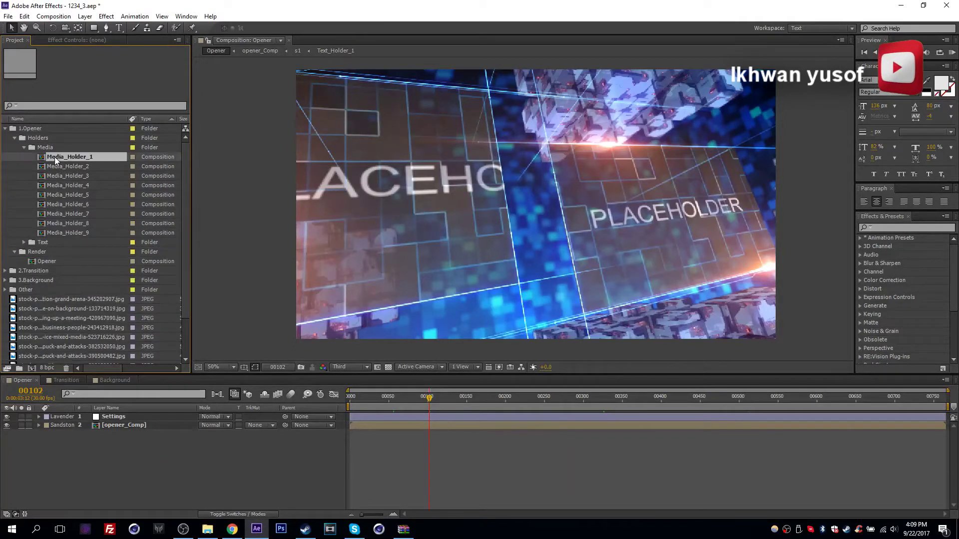
{"action": "double_click", "coordinate": [67, 157]}
{"action": "left_click", "coordinate": [90, 418]}
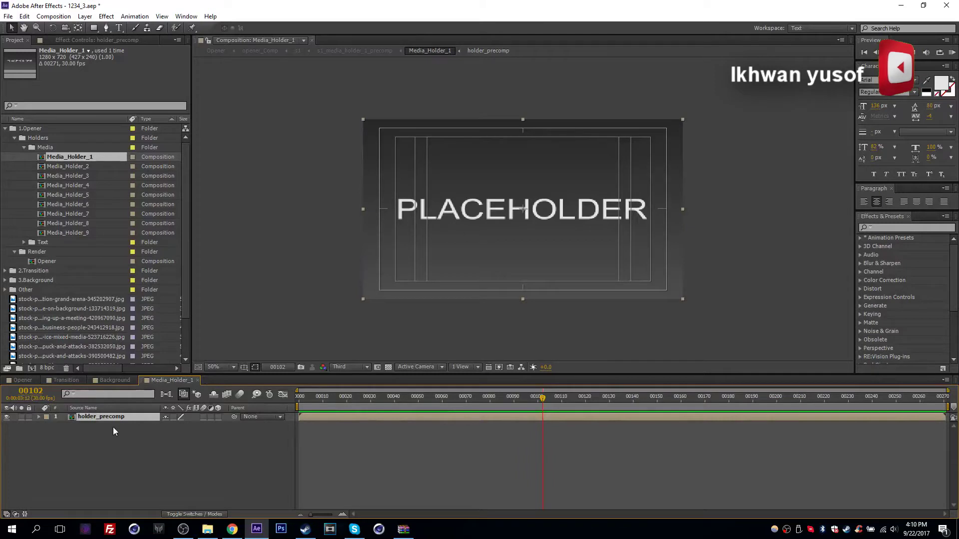
{"action": "key", "text": "Delete"}
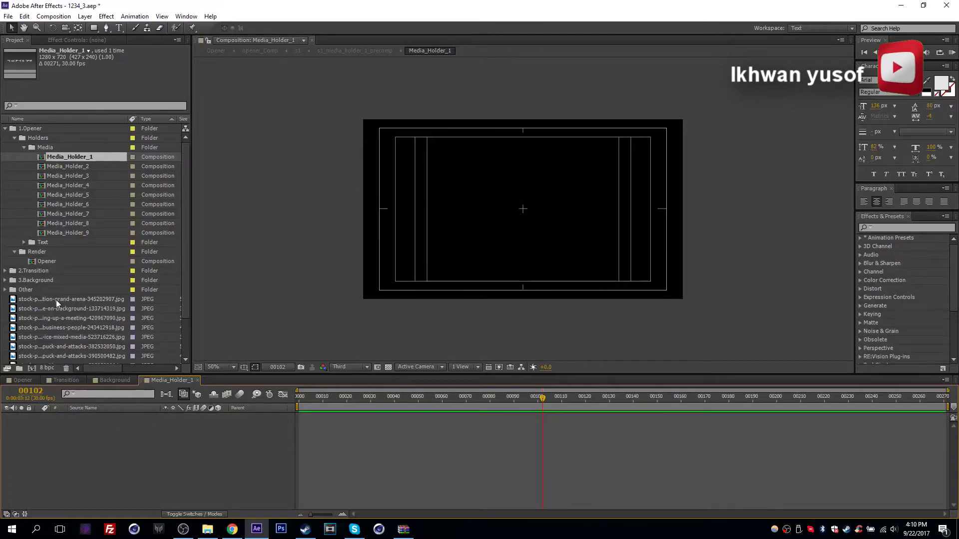
{"action": "left_click_drag", "start_coordinate": [48, 299], "coordinate": [101, 431]}
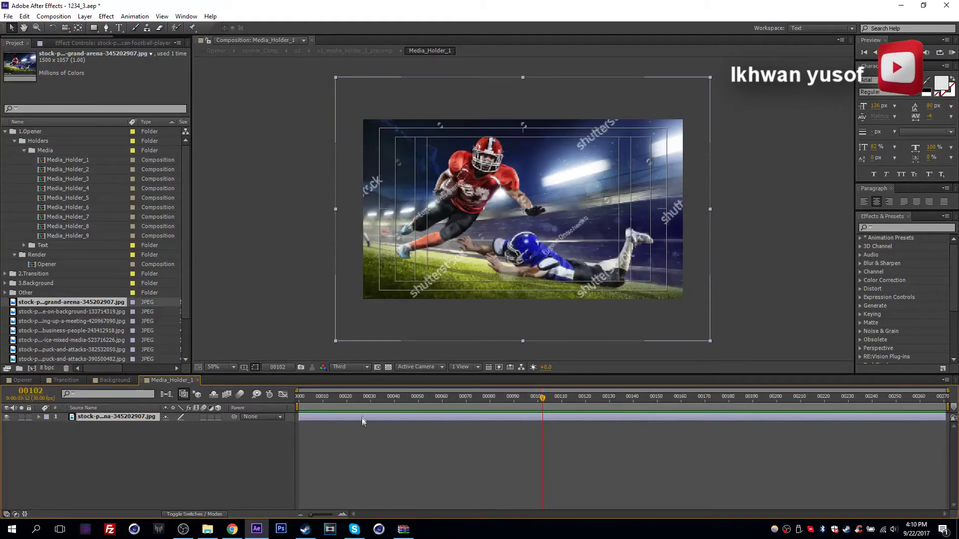
{"action": "mouse_move", "coordinate": [493, 266]}
{"action": "left_mouse_down"}
{"action": "mouse_move", "coordinate": [443, 251]}
{"action": "mouse_move", "coordinate": [532, 285]}
{"action": "mouse_move", "coordinate": [490, 274]}
{"action": "mouse_move", "coordinate": [505, 272]}
{"action": "left_mouse_up"}
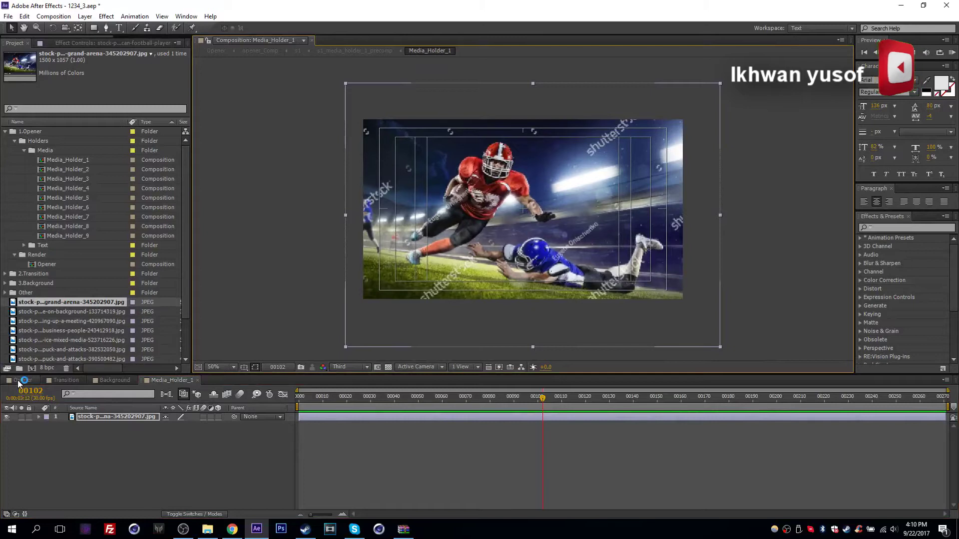
{"action": "double_click", "coordinate": [49, 264]}
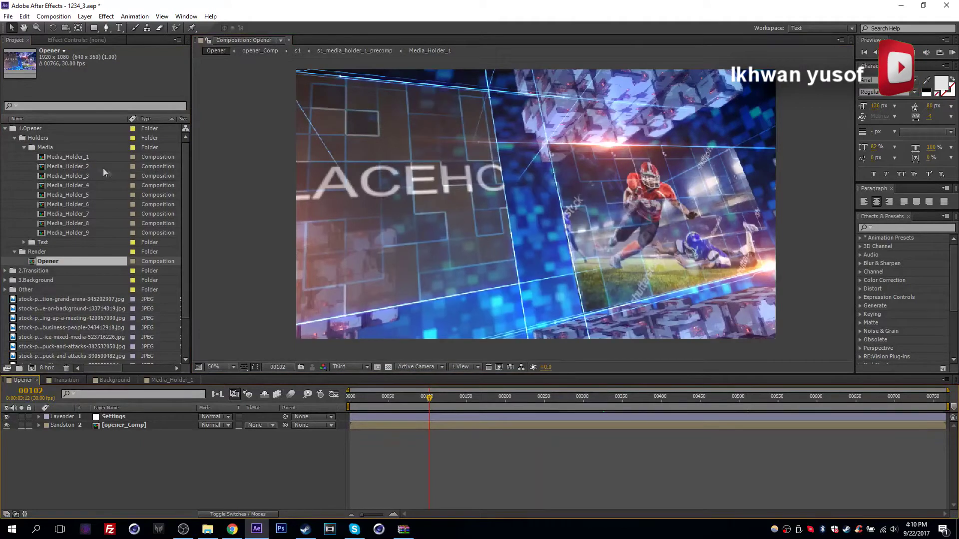
Replace holder_precomp in Media_Holder_2 with the business-people photo, shifted left and slightly down, and return to the Opener composition.
{"action": "double_click", "coordinate": [68, 167]}
{"action": "left_click", "coordinate": [121, 416]}
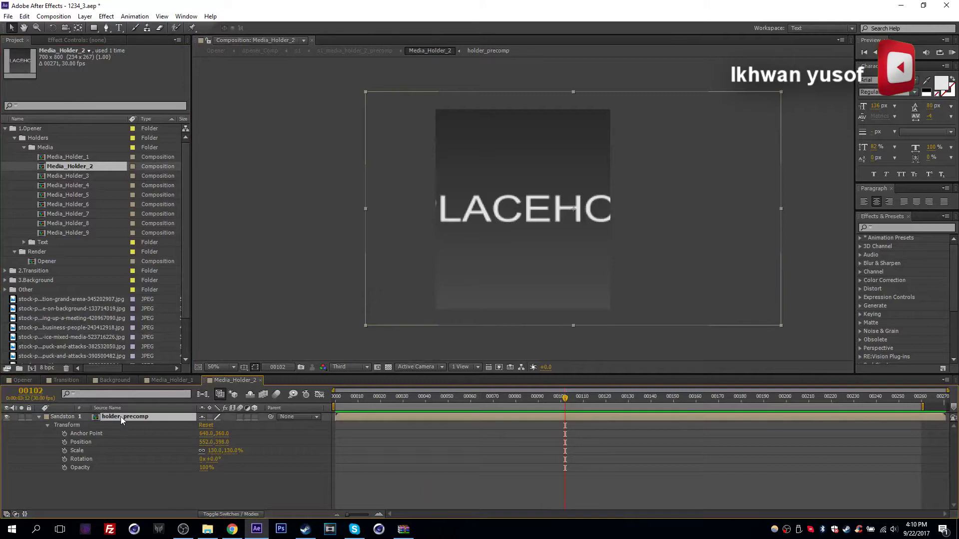
{"action": "key", "text": "Delete"}
{"action": "left_click_drag", "start_coordinate": [60, 334], "coordinate": [110, 420]}
{"action": "left_click_drag", "start_coordinate": [517, 223], "coordinate": [454, 240]}
{"action": "left_click", "coordinate": [20, 381]}
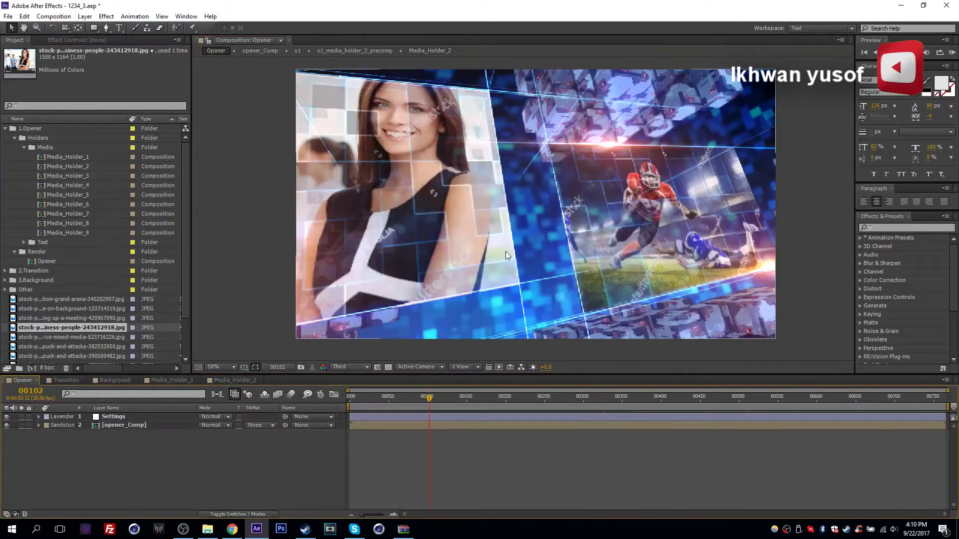
Cover holder_precomp in Media_Holder_3 with the people-working-on-laptop photo, shifted slightly left and down, and view it in the Opener at frame 223.
{"action": "left_click", "coordinate": [489, 402]}
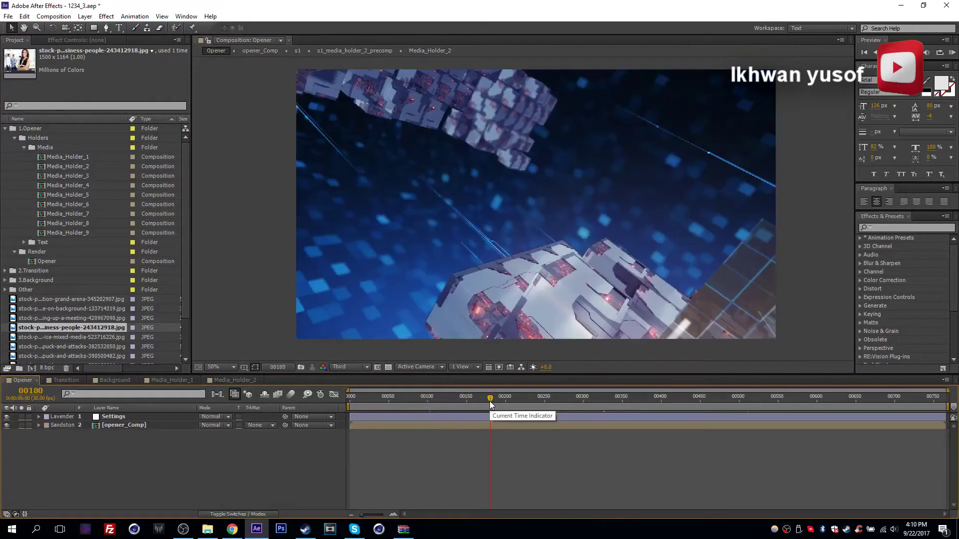
{"action": "left_click", "coordinate": [523, 400]}
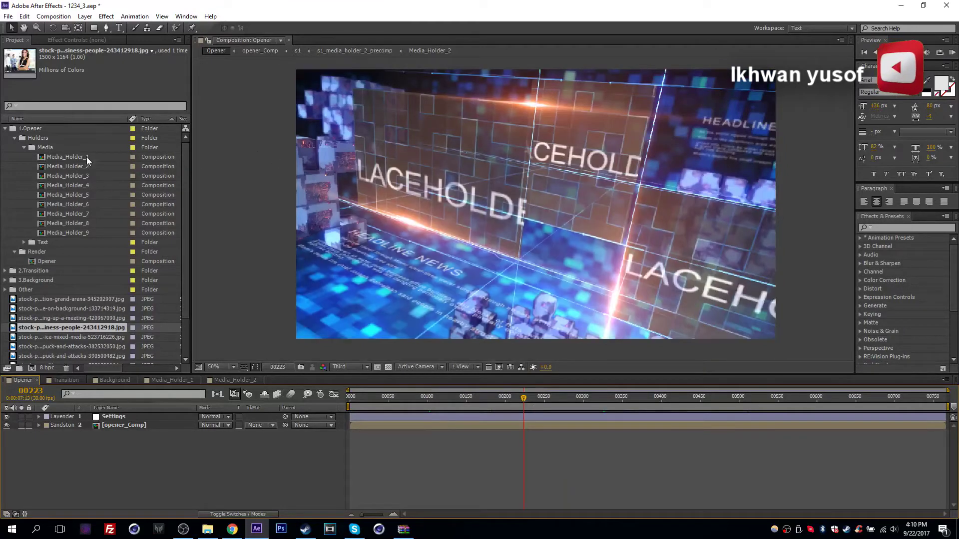
{"action": "double_click", "coordinate": [80, 174]}
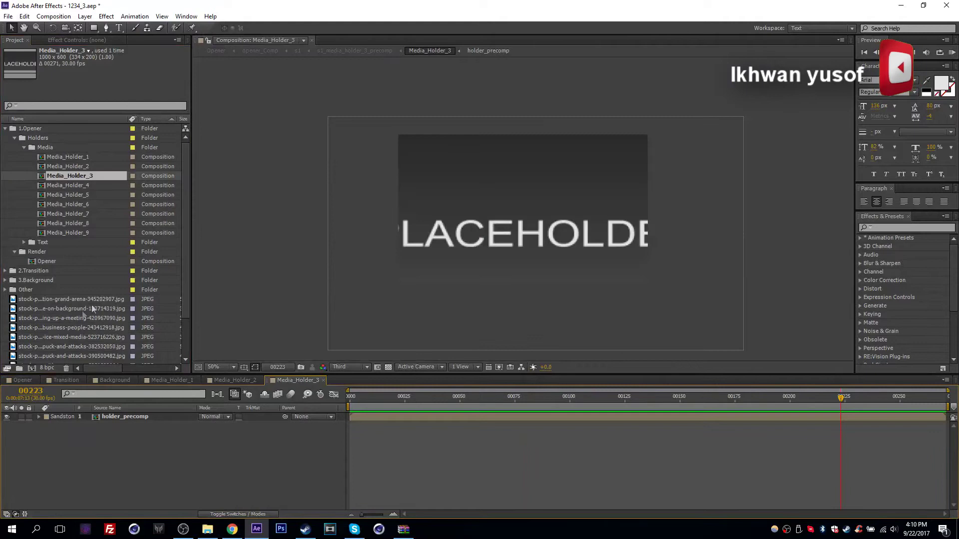
{"action": "scroll", "coordinate": [37, 309], "scroll_direction": "down", "scroll_amount": 2}
{"action": "left_click_drag", "start_coordinate": [70, 347], "coordinate": [111, 418]}
{"action": "left_click_drag", "start_coordinate": [484, 255], "coordinate": [470, 289]}
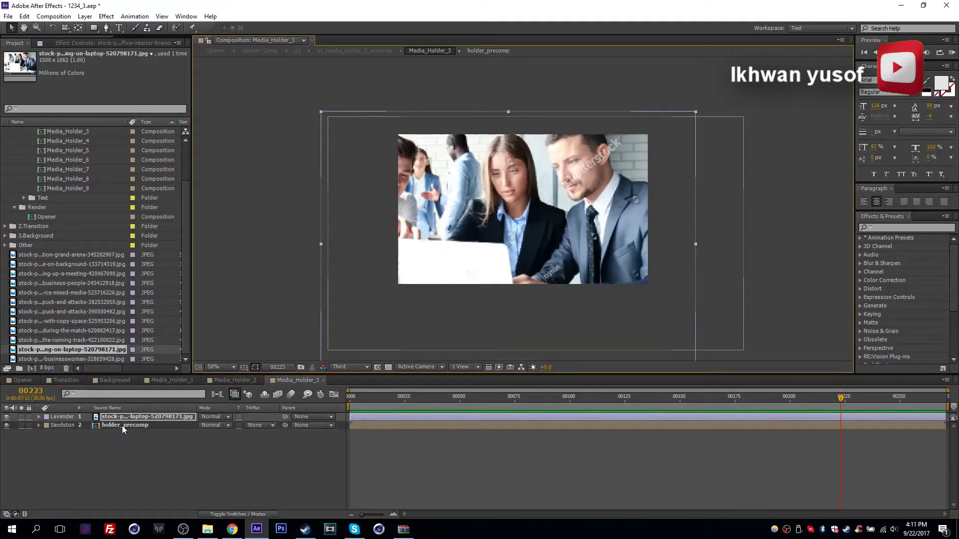
{"action": "left_click", "coordinate": [22, 380]}
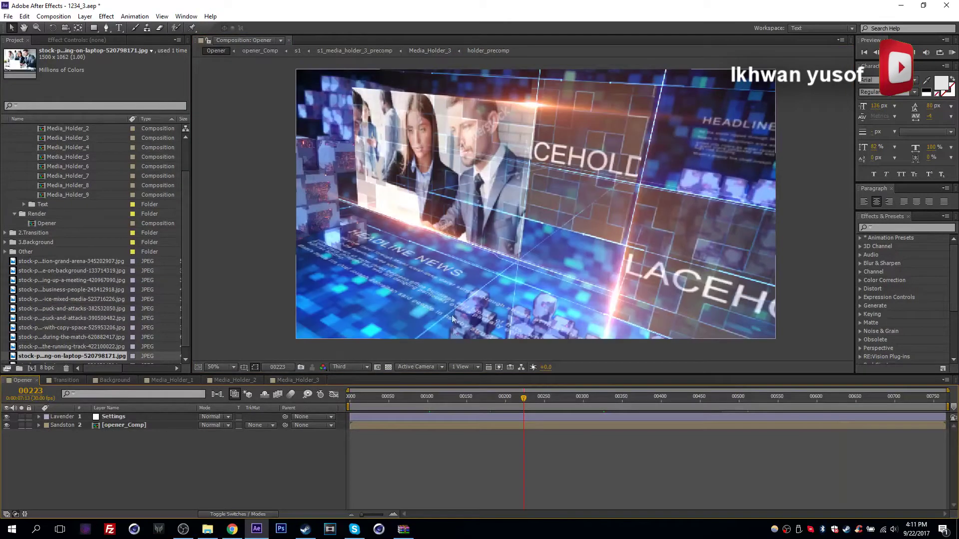
{"action": "scroll", "coordinate": [70, 174], "scroll_direction": "up", "scroll_amount": 2}
{"action": "left_click", "coordinate": [77, 160]}
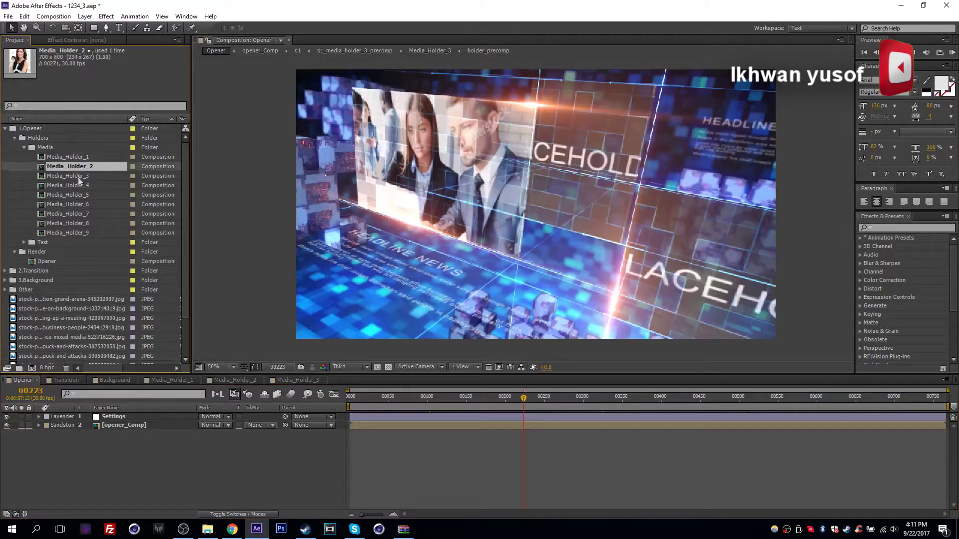
{"action": "left_click", "coordinate": [80, 233]}
{"action": "left_click", "coordinate": [17, 209]}
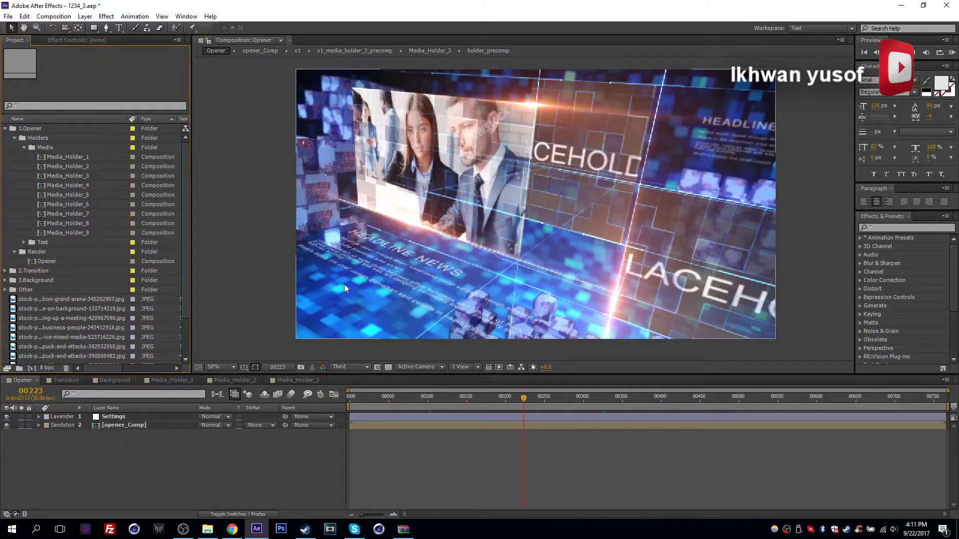
Move the Opener's playhead to frame 241 and expand the project's Text folder to list the text holder compositions.
{"action": "left_click_drag", "start_coordinate": [421, 398], "coordinate": [485, 401]}
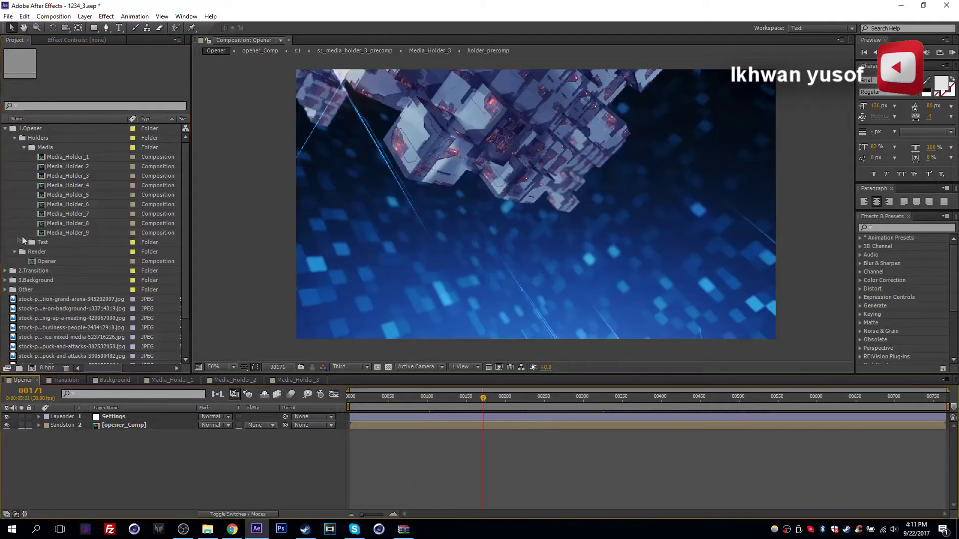
{"action": "left_click", "coordinate": [525, 399]}
{"action": "left_click", "coordinate": [536, 400]}
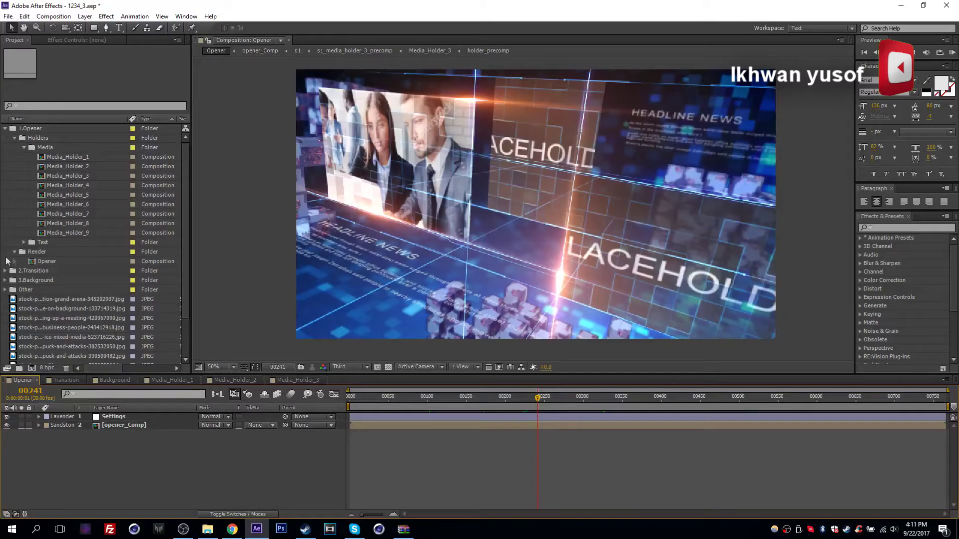
{"action": "left_click", "coordinate": [23, 243]}
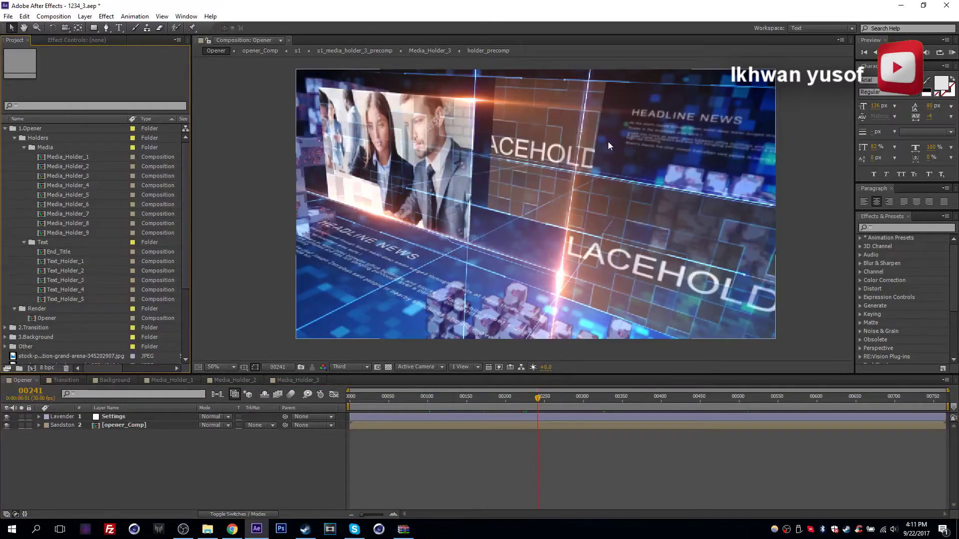
Change the headline in Text_Holder_1 to "DIFFERENT HEADLINE" and align its start with the left edge of the body text.
{"action": "double_click", "coordinate": [73, 262]}
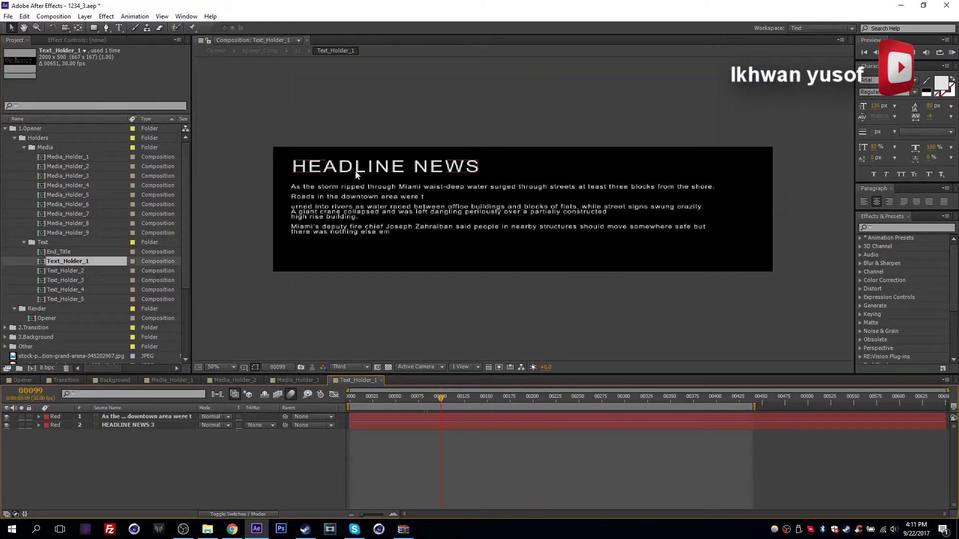
{"action": "double_click", "coordinate": [357, 173]}
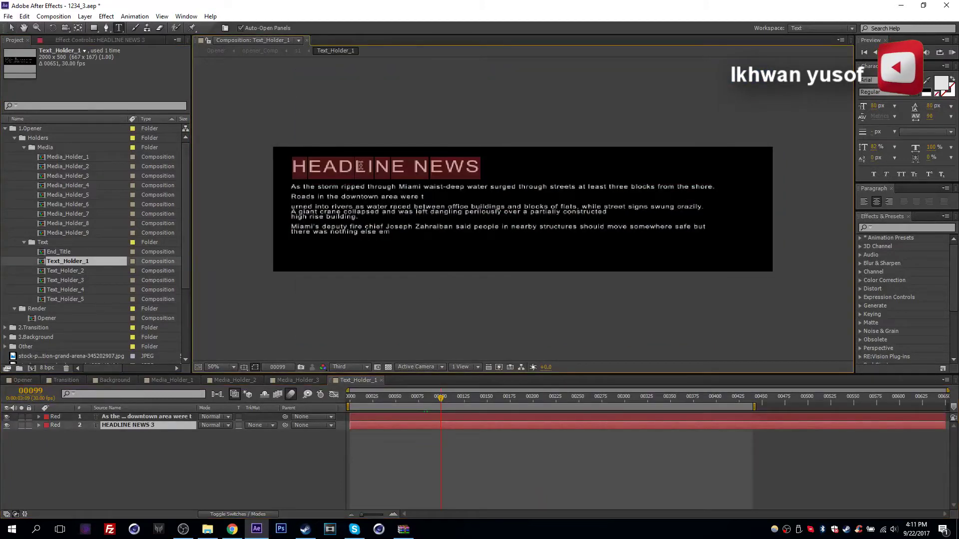
{"action": "type", "text": "DIFFERENT HEADLINE"}
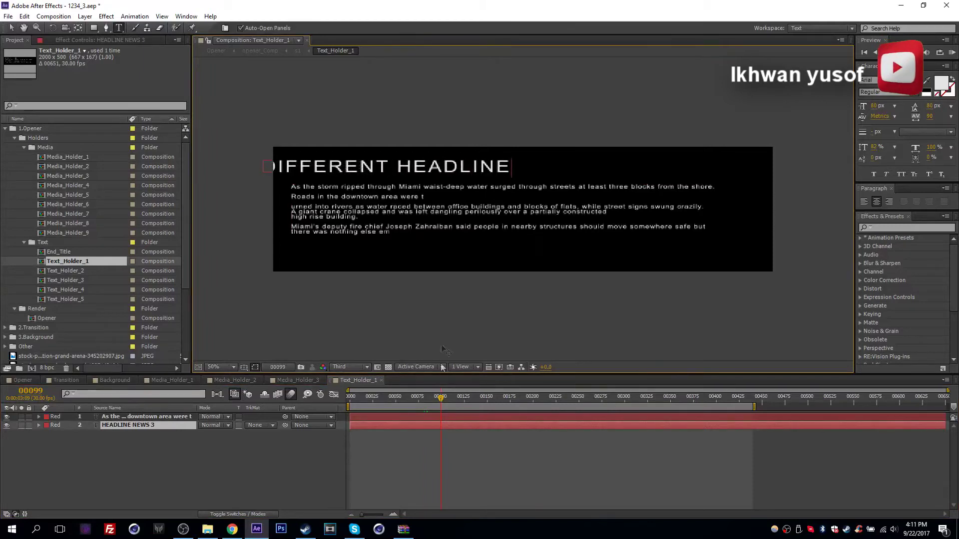
{"action": "key", "text": "Escape"}
{"action": "left_click_drag", "start_coordinate": [353, 167], "coordinate": [383, 168]}
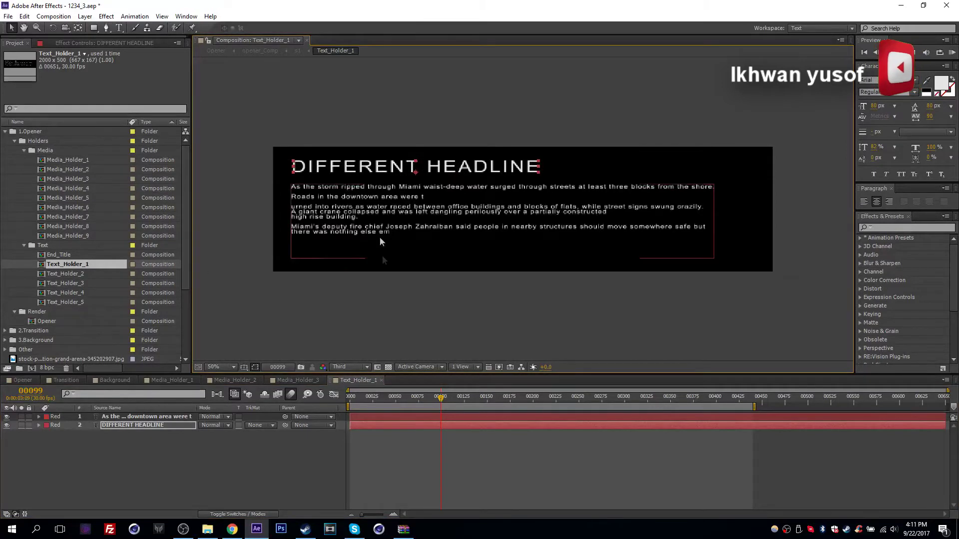
Reveal the body text layer's keyframes in Text_Holder_1 and move the playhead past the last one to frame 174.
{"action": "left_click", "coordinate": [358, 214]}
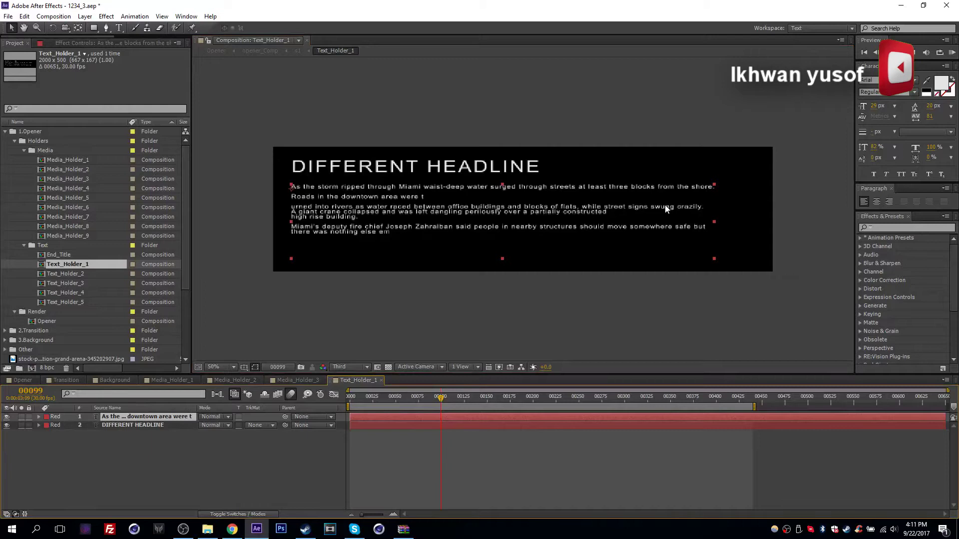
{"action": "key", "text": "u"}
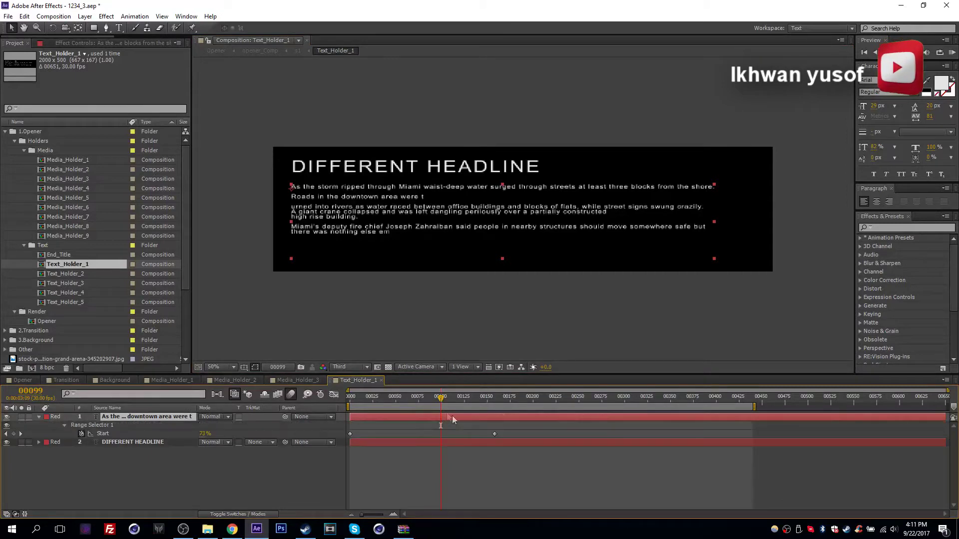
{"action": "left_click_drag", "start_coordinate": [432, 403], "coordinate": [509, 411]}
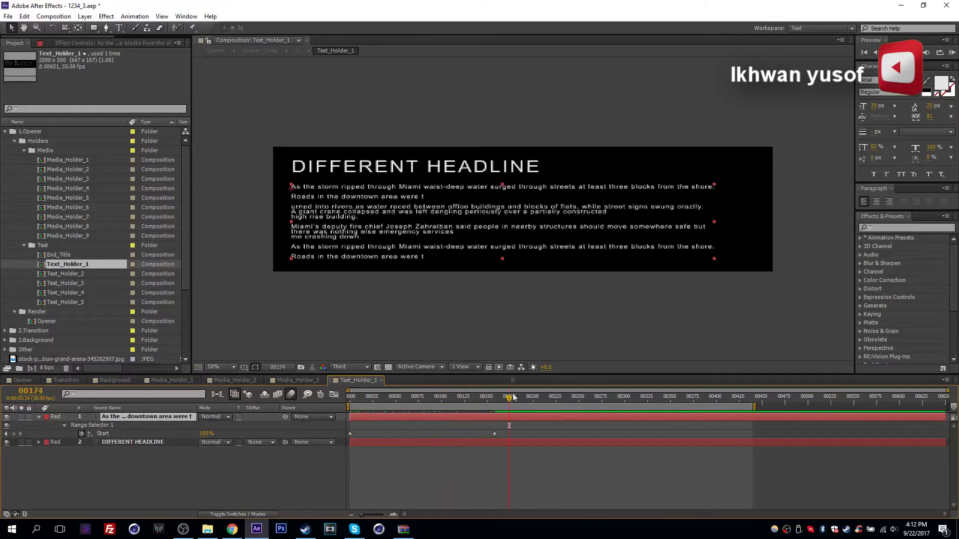
Delete the middle passage of the body text in Text_Holder_1, from "urned into rivers" into the deputy fire chief's line.
{"action": "double_click", "coordinate": [413, 418]}
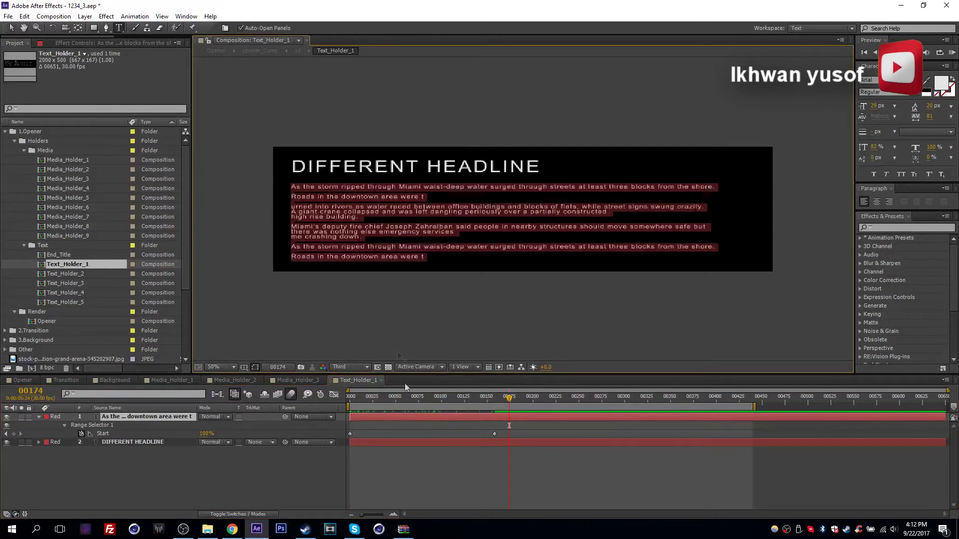
{"action": "left_click_drag", "start_coordinate": [363, 225], "coordinate": [289, 205]}
{"action": "key", "text": "BackSpace"}
{"action": "key", "text": "Return"}
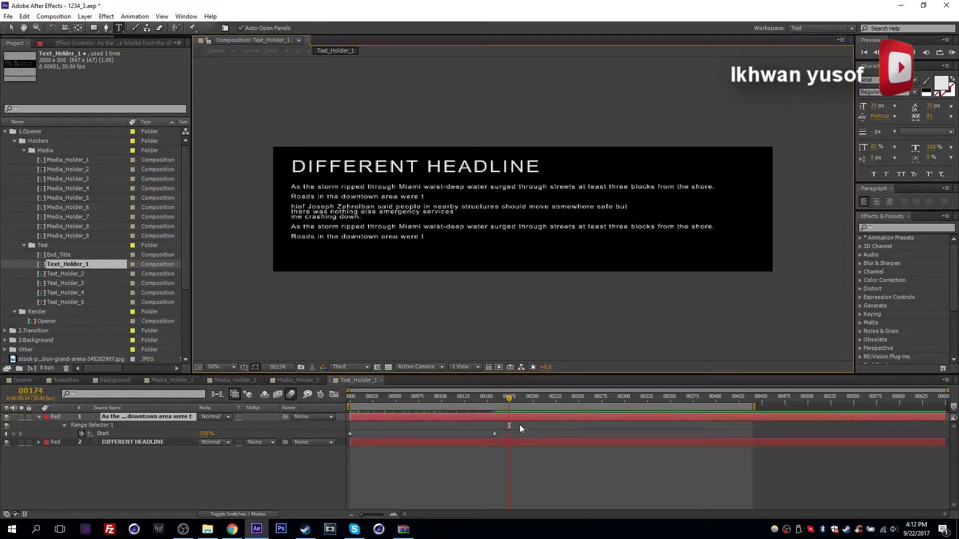
{"action": "left_click", "coordinate": [520, 425]}
{"action": "left_click", "coordinate": [514, 421]}
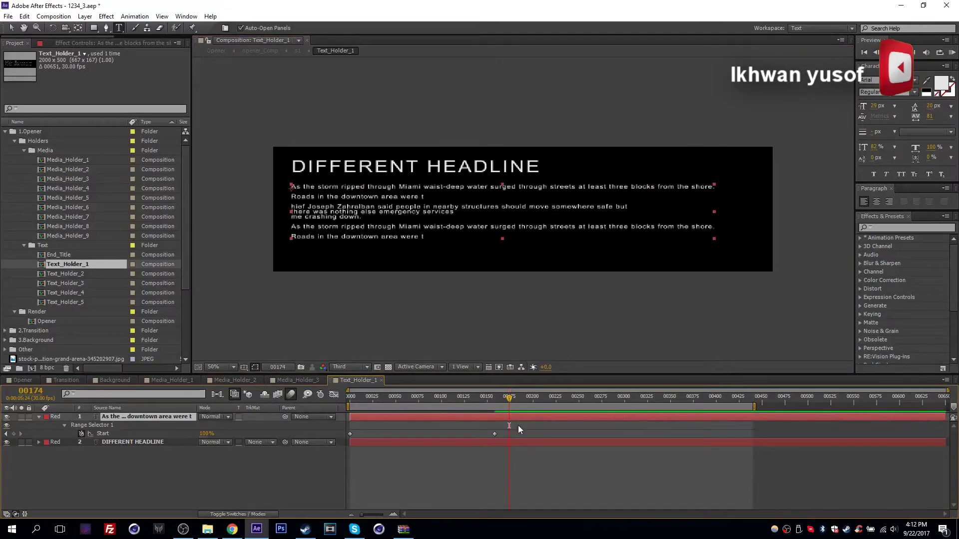
{"action": "left_click", "coordinate": [520, 428]}
Preview Text_Holder_1 briefly and check the edited headline in the Opener at frame 217.
{"action": "key", "text": "space"}
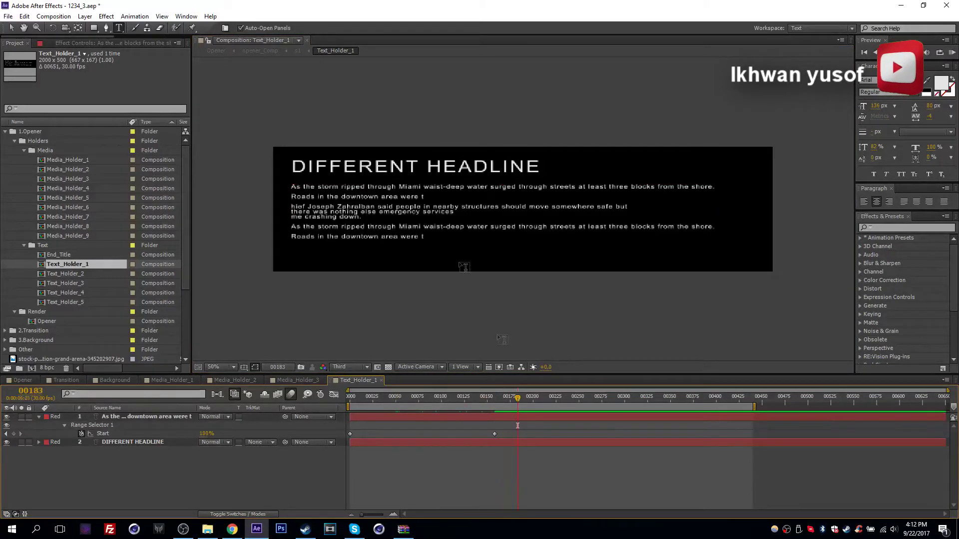
{"action": "left_click", "coordinate": [20, 380]}
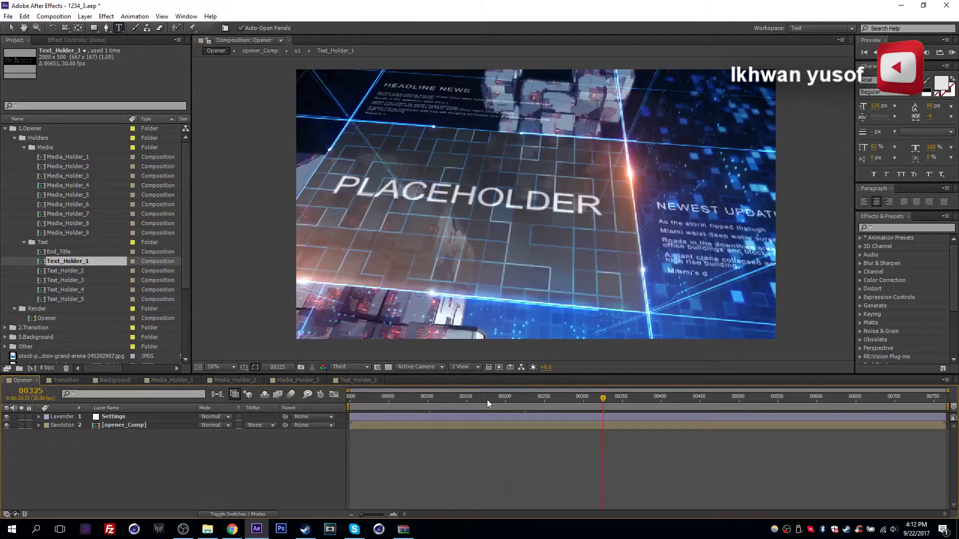
{"action": "left_click_drag", "start_coordinate": [488, 400], "coordinate": [519, 400]}
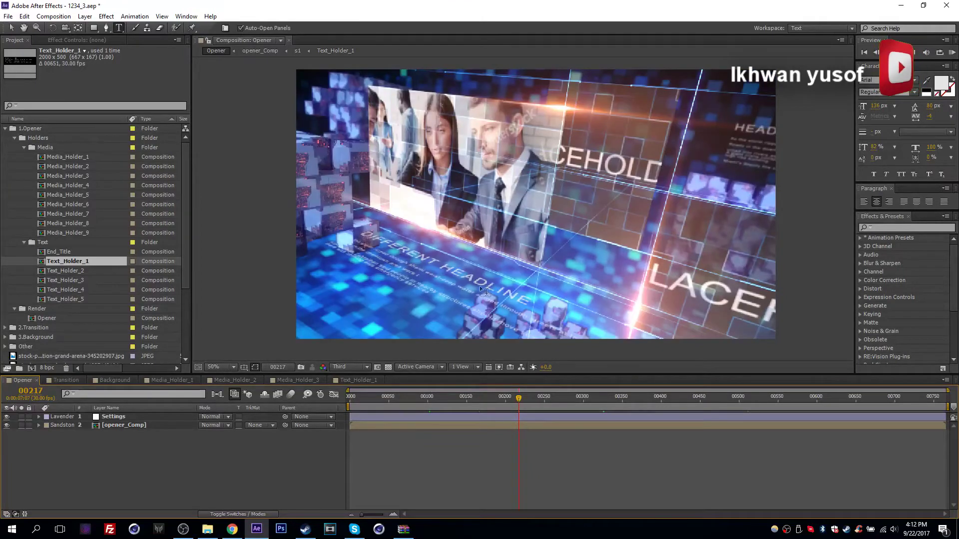
Open Text_Holder_2 and Text_Holder_3, and inspect the full text of Text_Holder_3 at frame 260.
{"action": "double_click", "coordinate": [76, 272]}
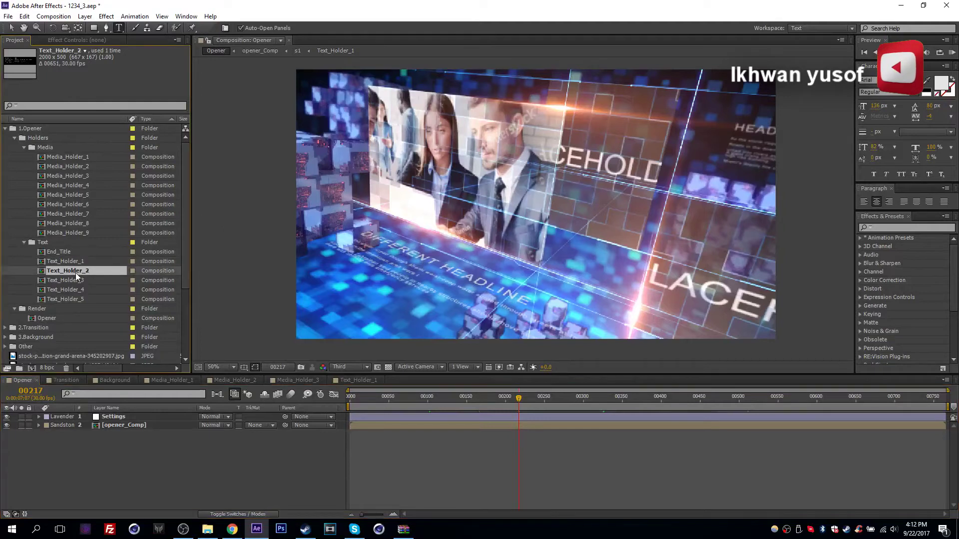
{"action": "double_click", "coordinate": [78, 280]}
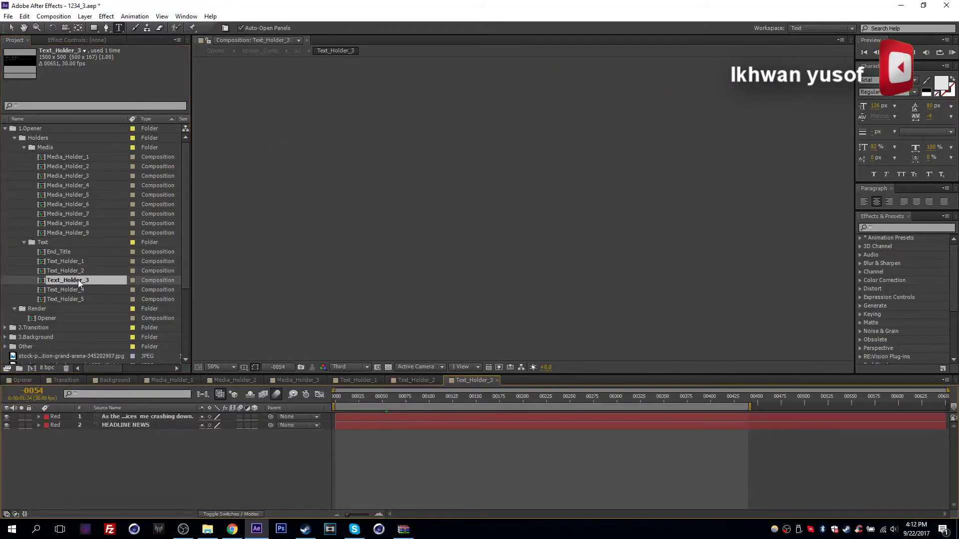
{"action": "left_click_drag", "start_coordinate": [406, 401], "coordinate": [579, 407]}
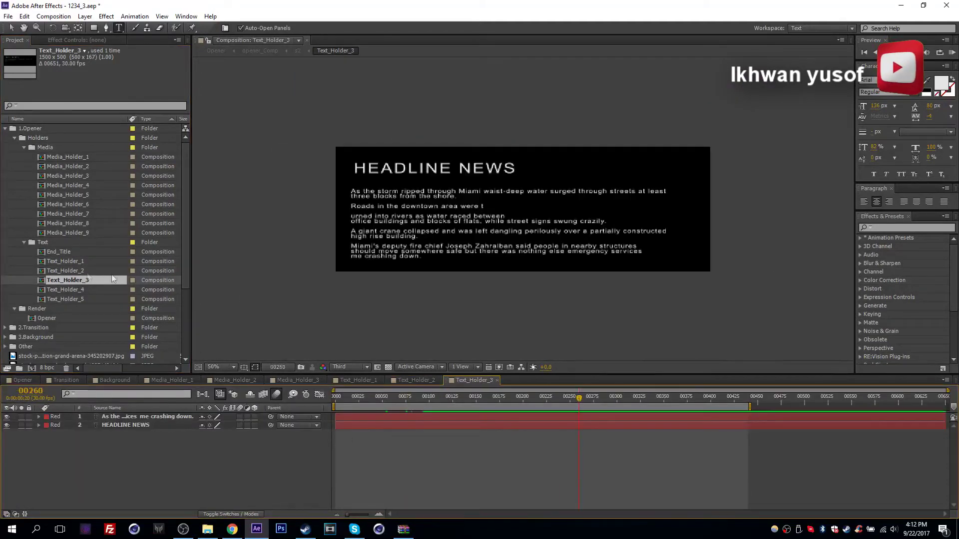
Return to the Opener composition and move its playhead to frame 704 to view the end title.
{"action": "left_click", "coordinate": [23, 370]}
{"action": "left_click", "coordinate": [23, 380]}
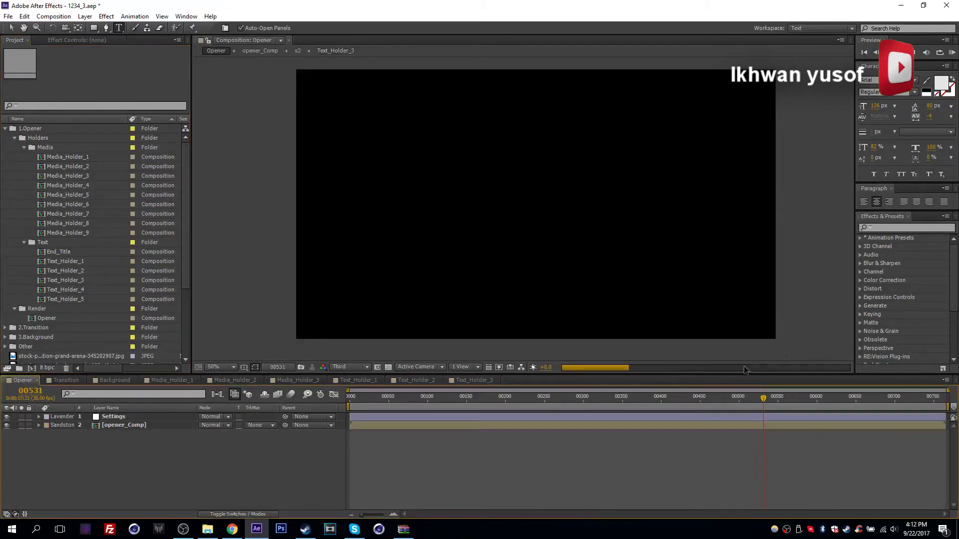
{"action": "left_click", "coordinate": [897, 398]}
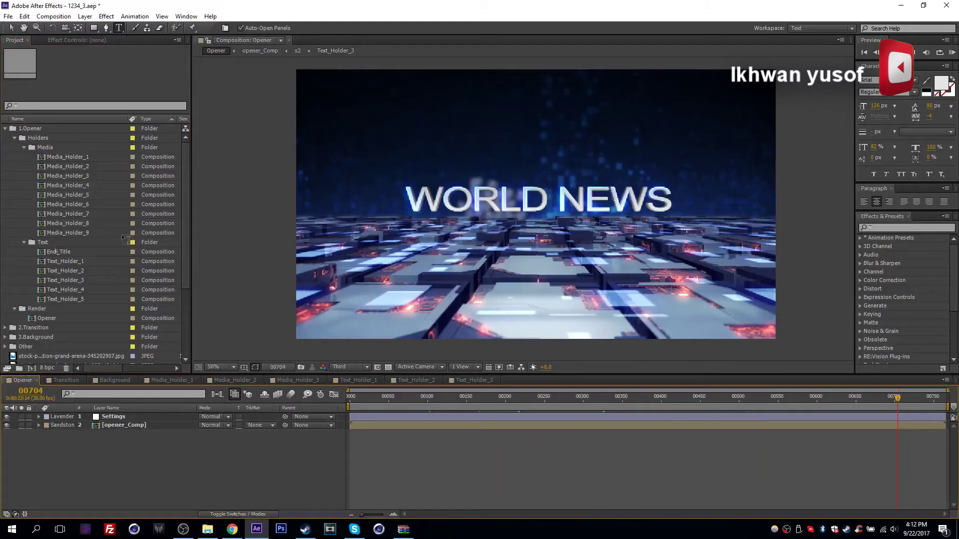
Change the text in the End_Title composition to "NEW TITLE" and view it in the Opener at frame 656.
{"action": "left_click", "coordinate": [61, 253]}
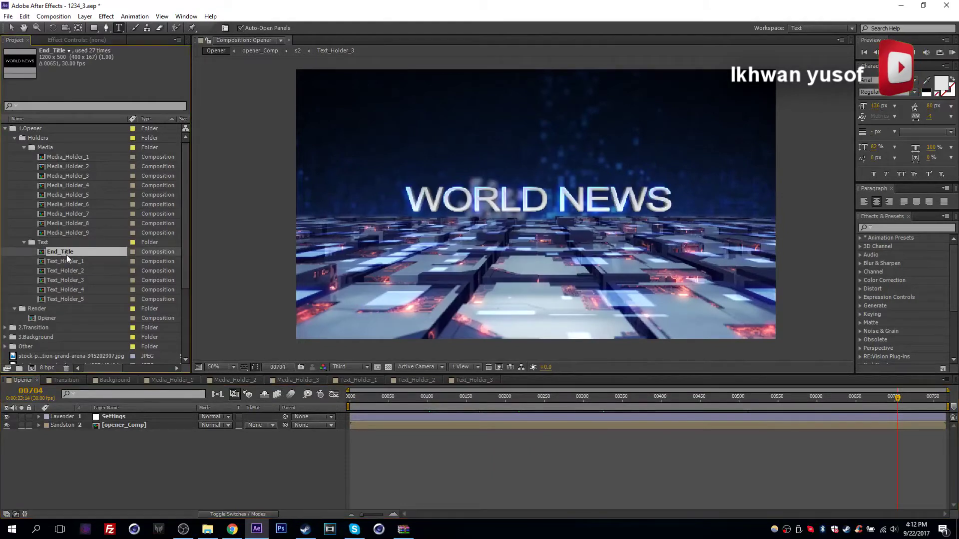
{"action": "double_click", "coordinate": [64, 254]}
{"action": "left_click", "coordinate": [529, 398]}
{"action": "left_click", "coordinate": [447, 418]}
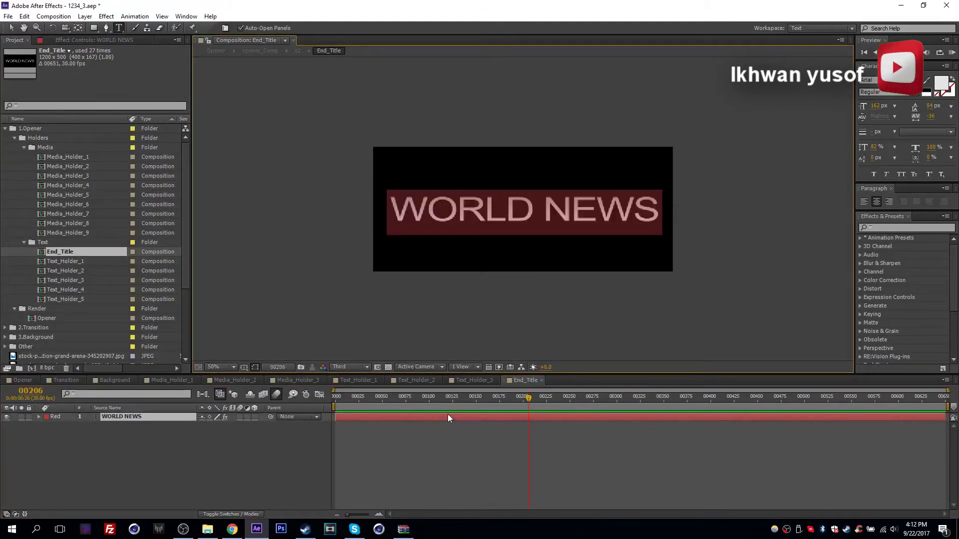
{"action": "type", "text": "NEW TITLE"}
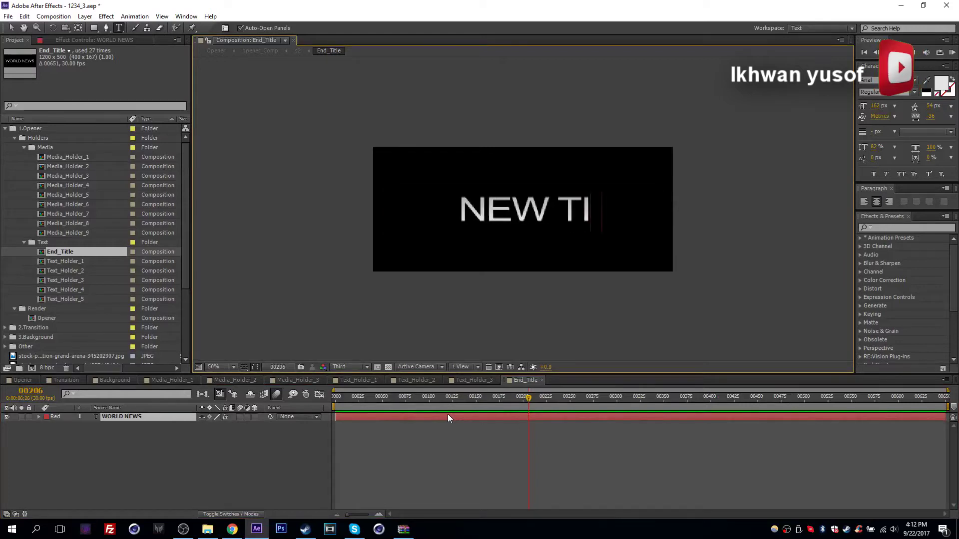
{"action": "left_click", "coordinate": [441, 444]}
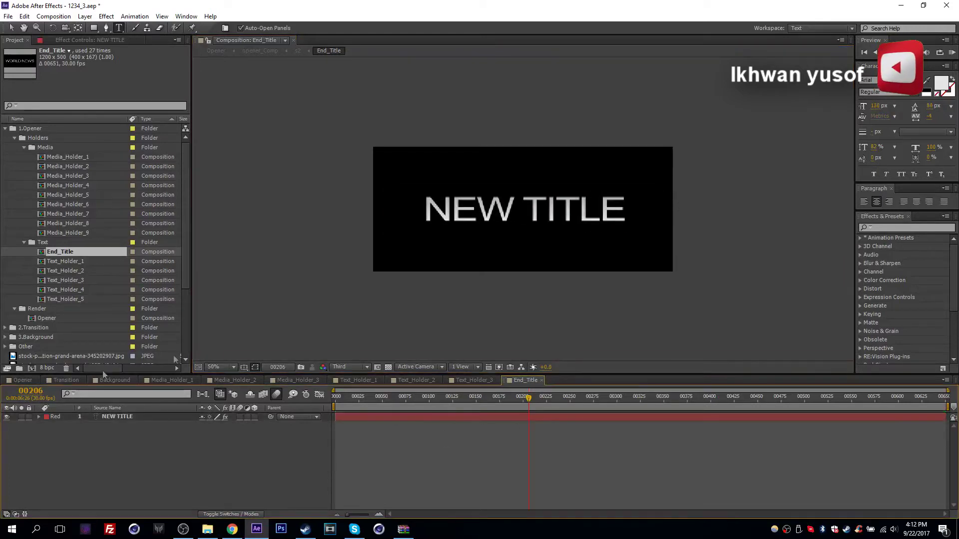
{"action": "left_click", "coordinate": [23, 380]}
{"action": "left_click", "coordinate": [861, 399]}
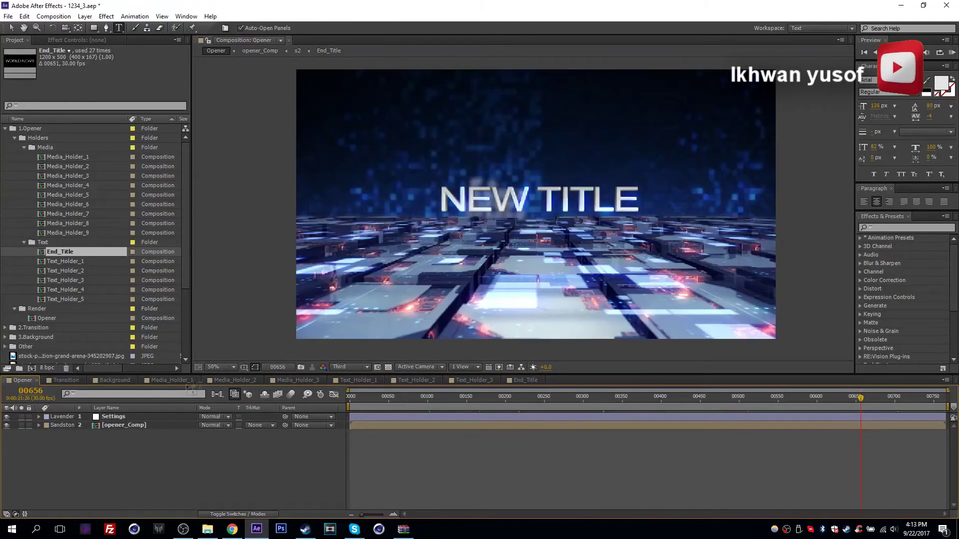
Inspect the Ramp effect on the title layer of the End_Title composition and return to the Opener composition.
{"action": "left_click", "coordinate": [508, 379]}
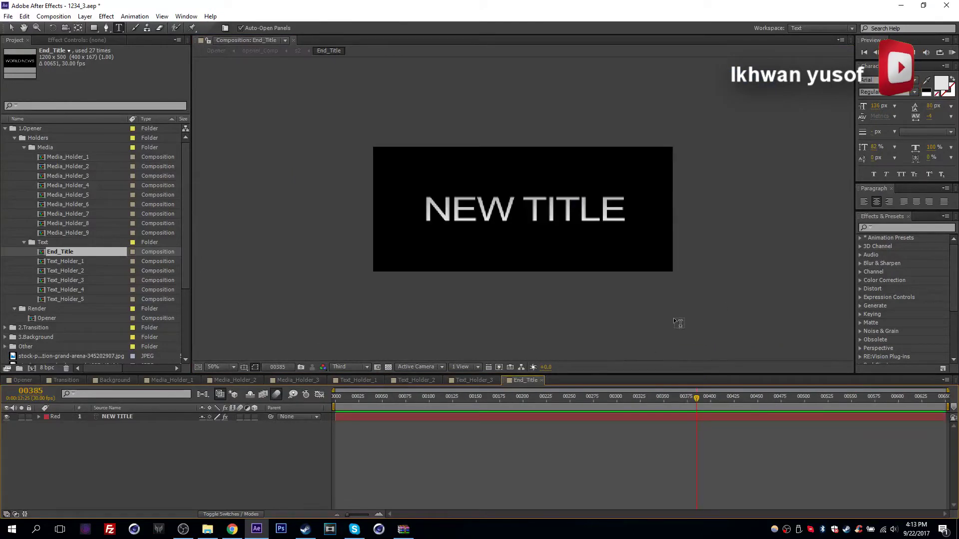
{"action": "left_click", "coordinate": [591, 415]}
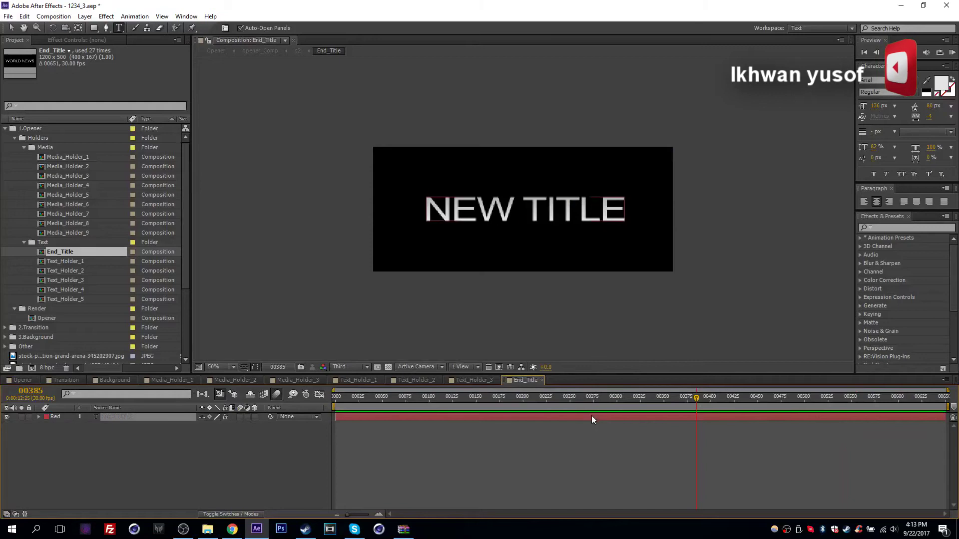
{"action": "left_click", "coordinate": [58, 38]}
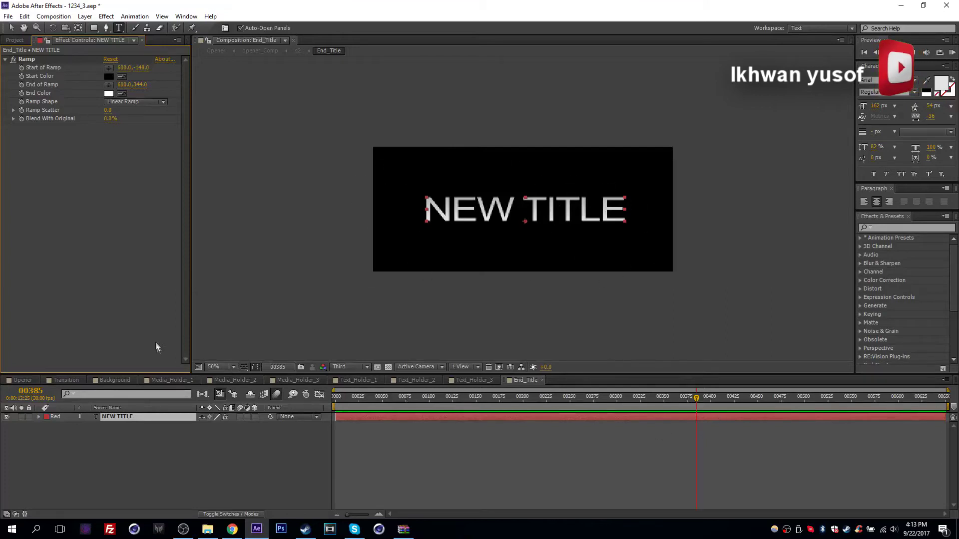
{"action": "left_click", "coordinate": [22, 381]}
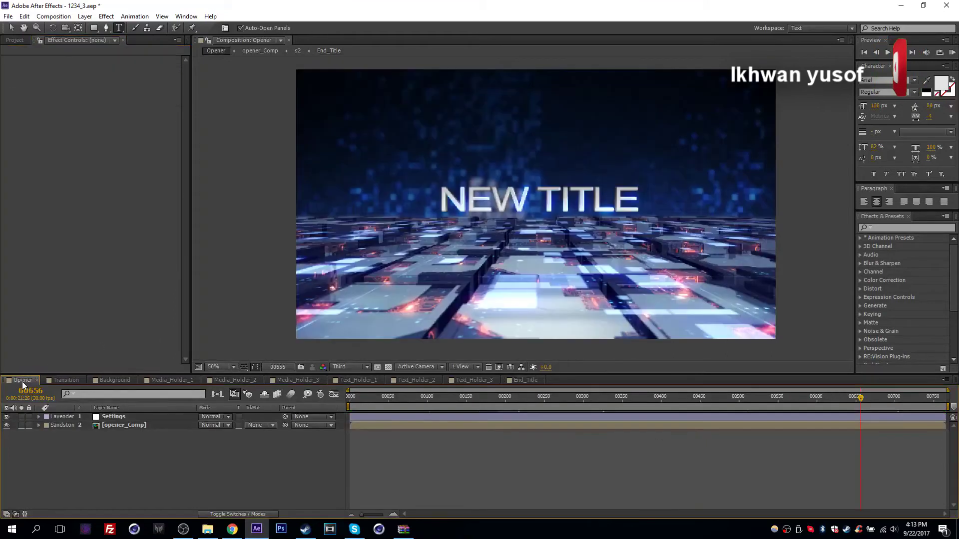
Collapse the Text and Media folders inside the Opener's Holders folder of the project.
{"action": "left_click", "coordinate": [15, 40]}
{"action": "left_click", "coordinate": [16, 244]}
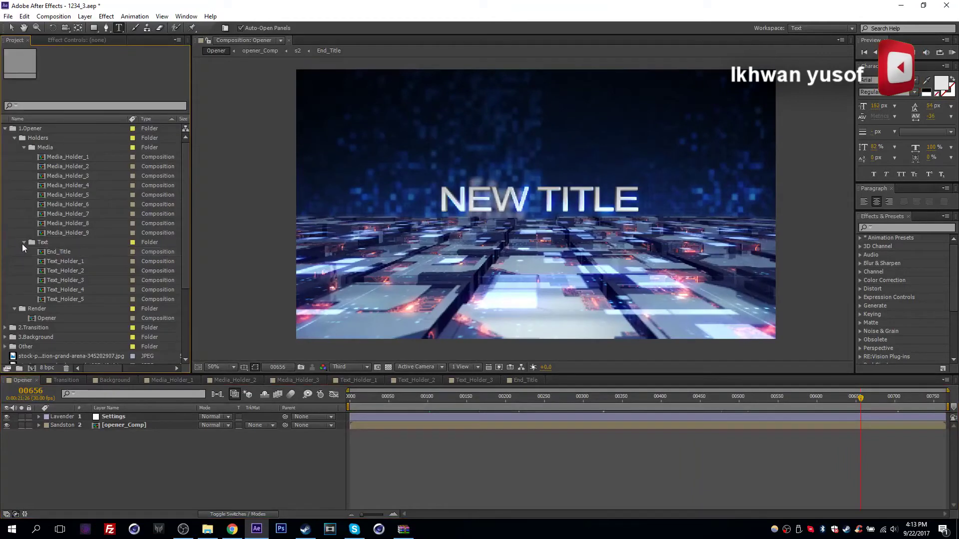
{"action": "left_click", "coordinate": [23, 243]}
{"action": "left_click", "coordinate": [23, 147]}
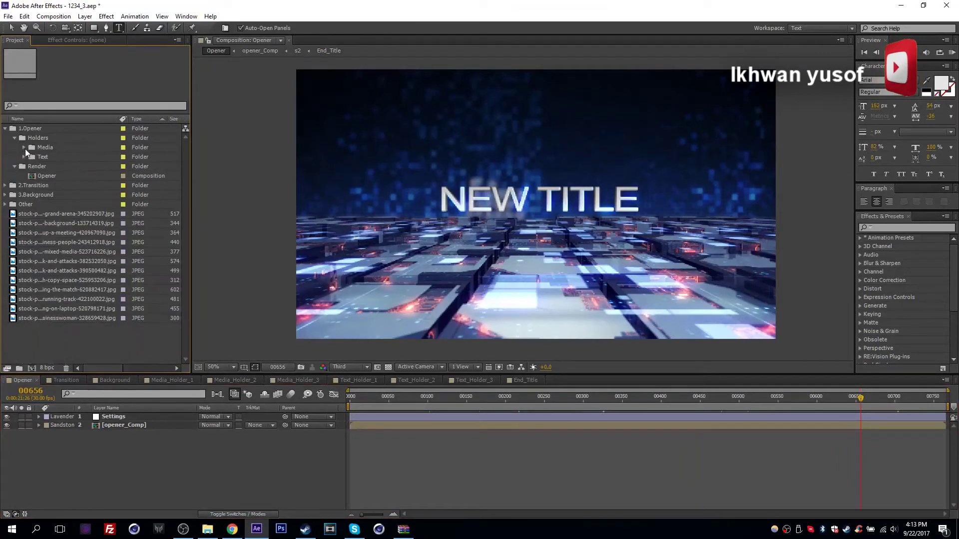
Open the Transition composition from 2.Transition's Render folder and view it at frames 1 and 43.
{"action": "left_click", "coordinate": [7, 185]}
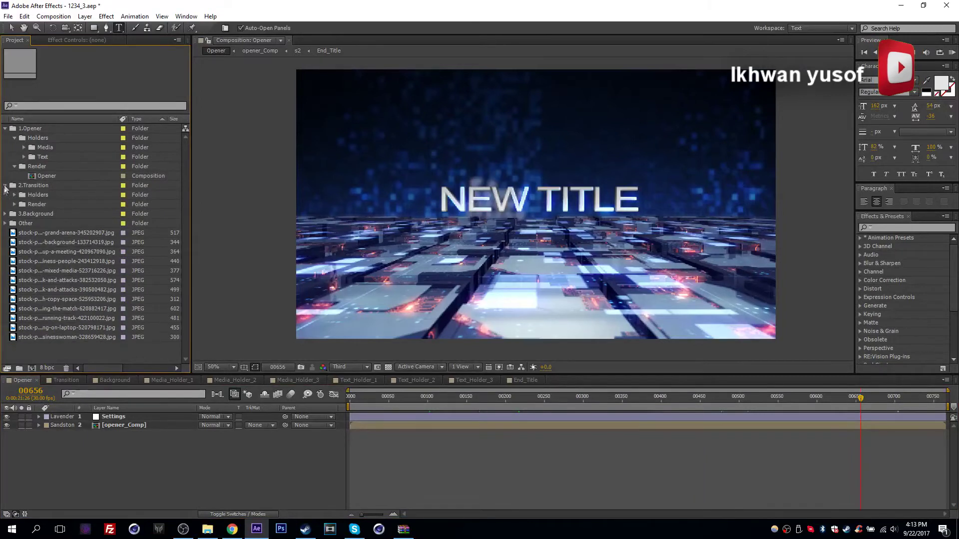
{"action": "left_click", "coordinate": [15, 204]}
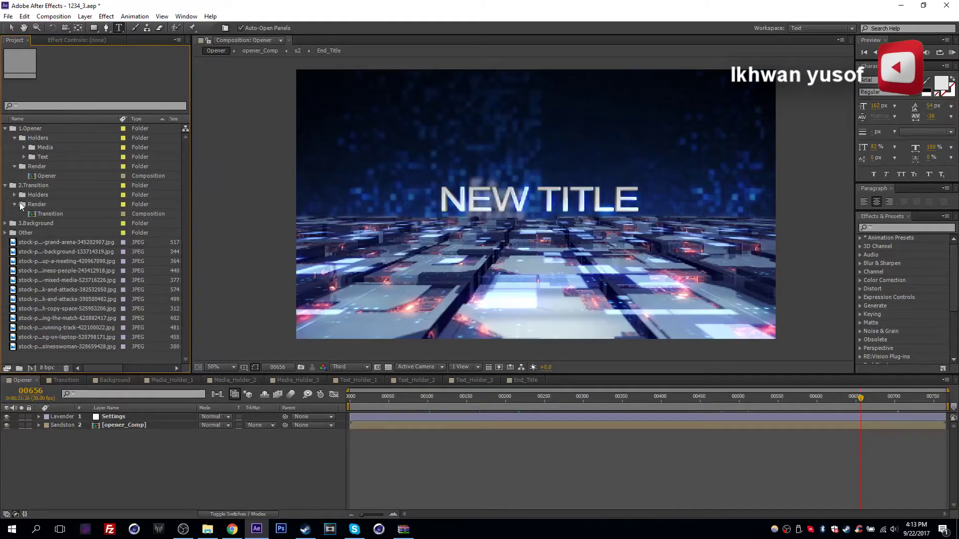
{"action": "left_click", "coordinate": [56, 215]}
{"action": "double_click", "coordinate": [57, 216]}
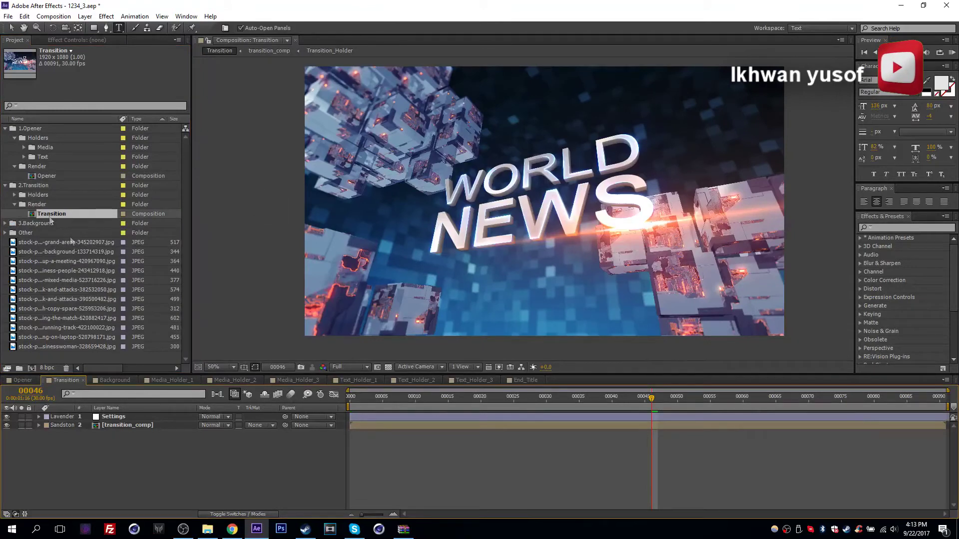
{"action": "left_click", "coordinate": [354, 396]}
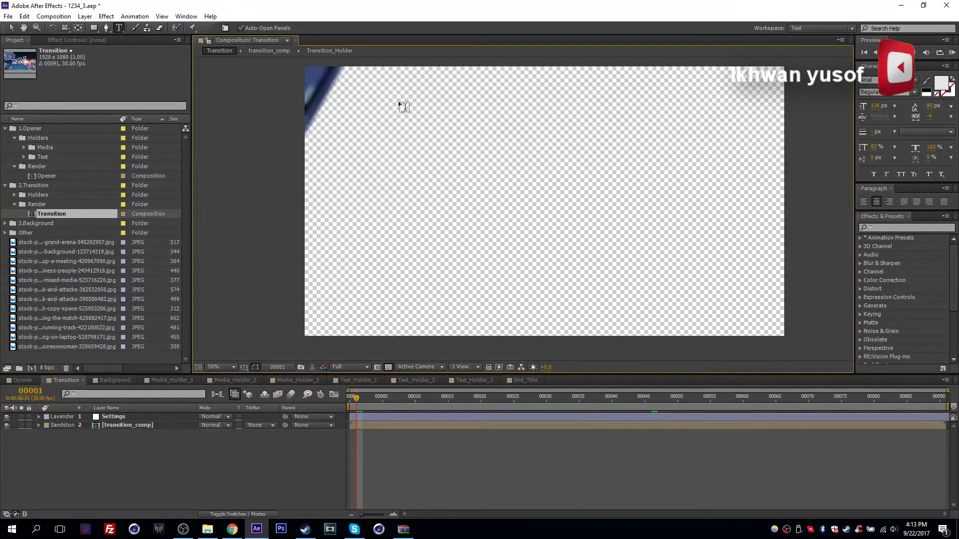
{"action": "left_click", "coordinate": [631, 400]}
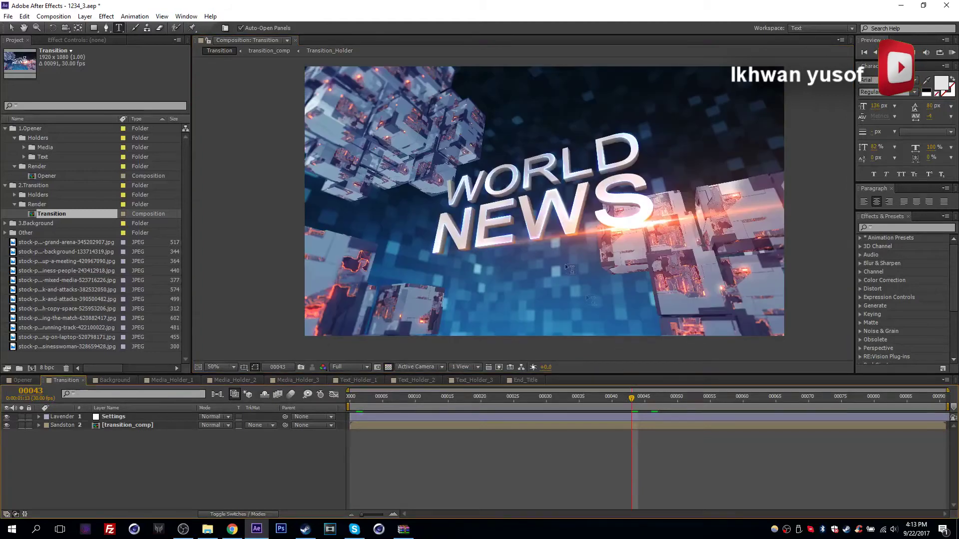
Change the word "WORLD" to "NEWS" in the Transition_Holder composition and view the text in the Transition composition.
{"action": "left_click", "coordinate": [15, 195]}
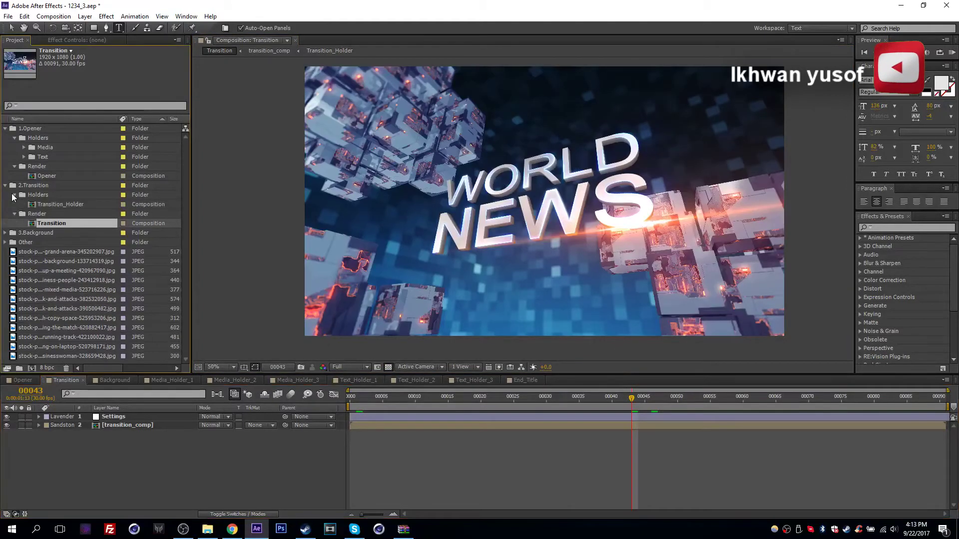
{"action": "double_click", "coordinate": [64, 204]}
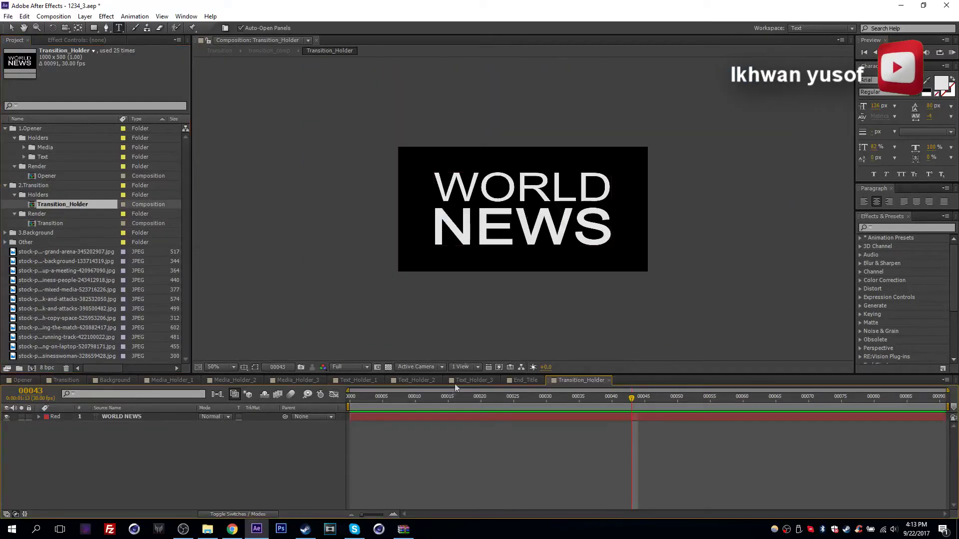
{"action": "double_click", "coordinate": [461, 421]}
{"action": "left_click_drag", "start_coordinate": [432, 187], "coordinate": [596, 189]}
{"action": "type", "text": "NEWS"}
{"action": "key", "text": "KP_Enter"}
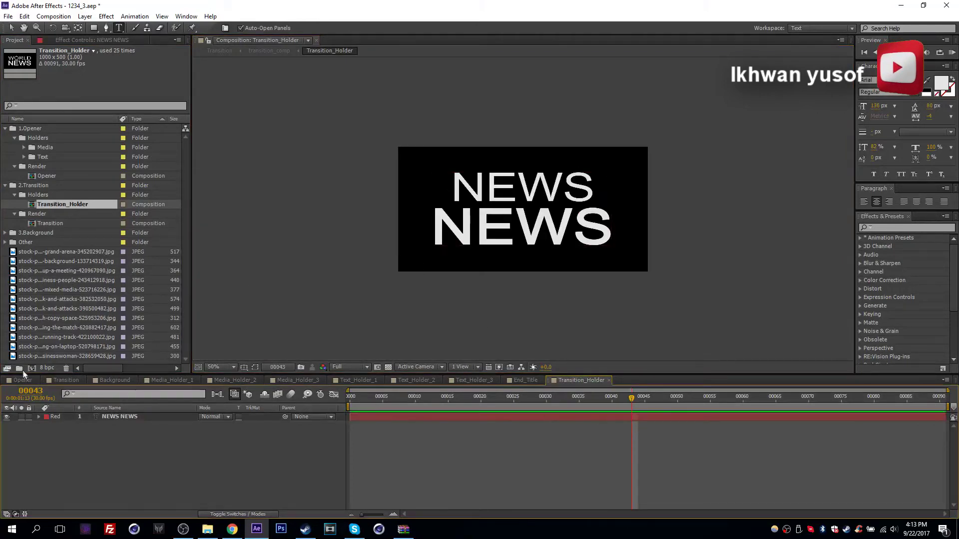
{"action": "left_click", "coordinate": [74, 380]}
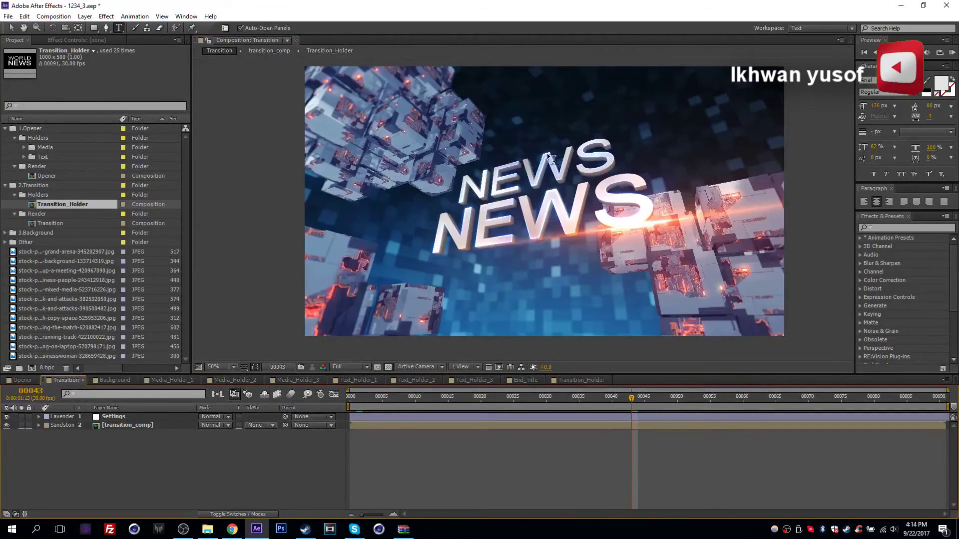
{"action": "left_click", "coordinate": [574, 381]}
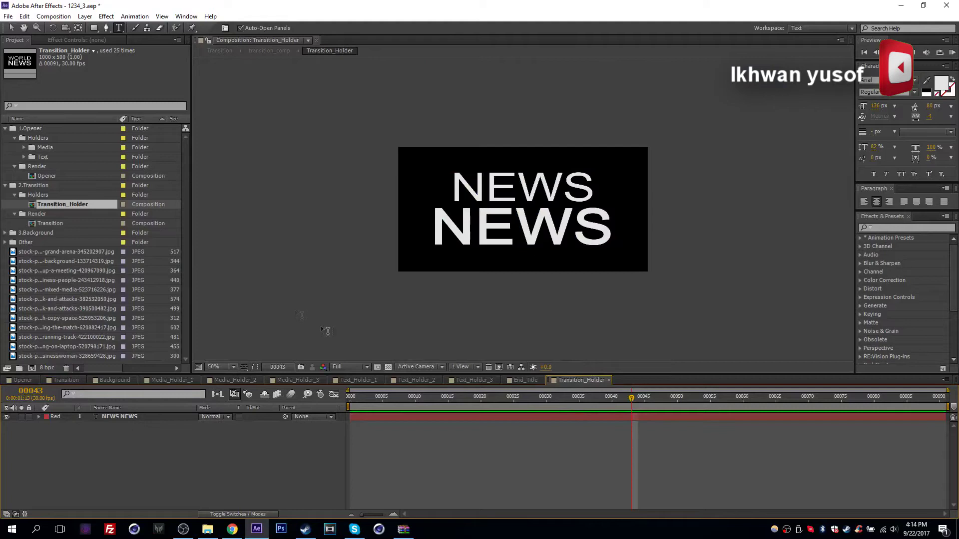
{"action": "left_click", "coordinate": [72, 380]}
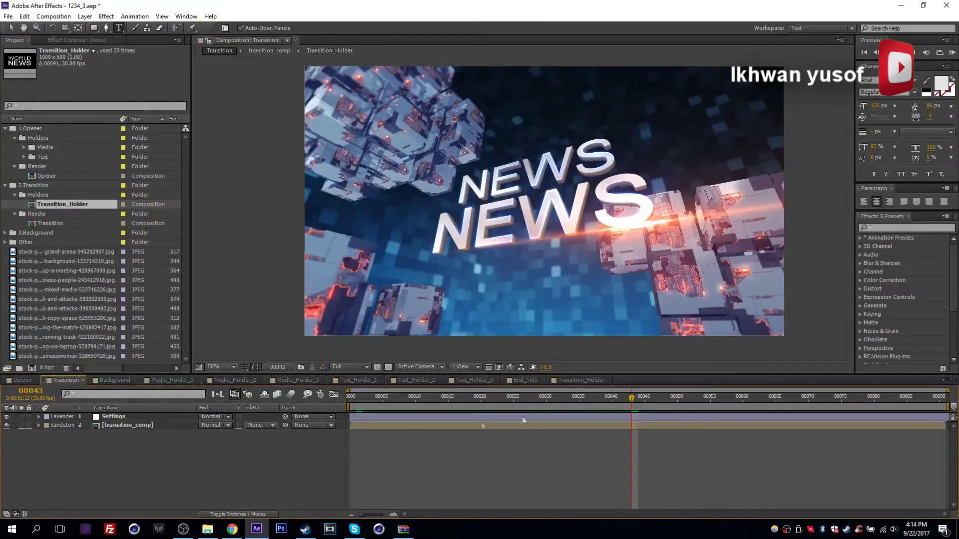
Add the Transition composition to the render queue as a pre-render.
{"action": "left_click", "coordinate": [53, 16]}
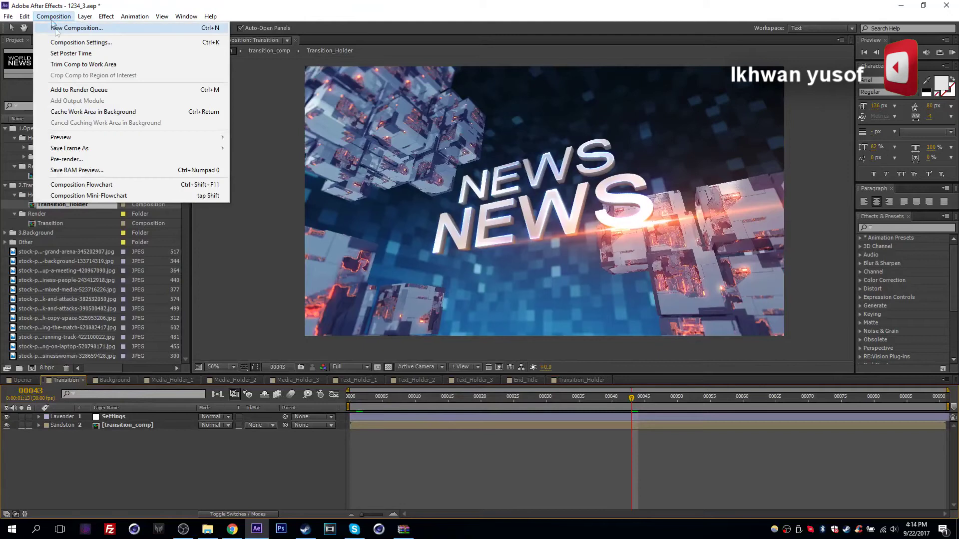
{"action": "left_click", "coordinate": [80, 159]}
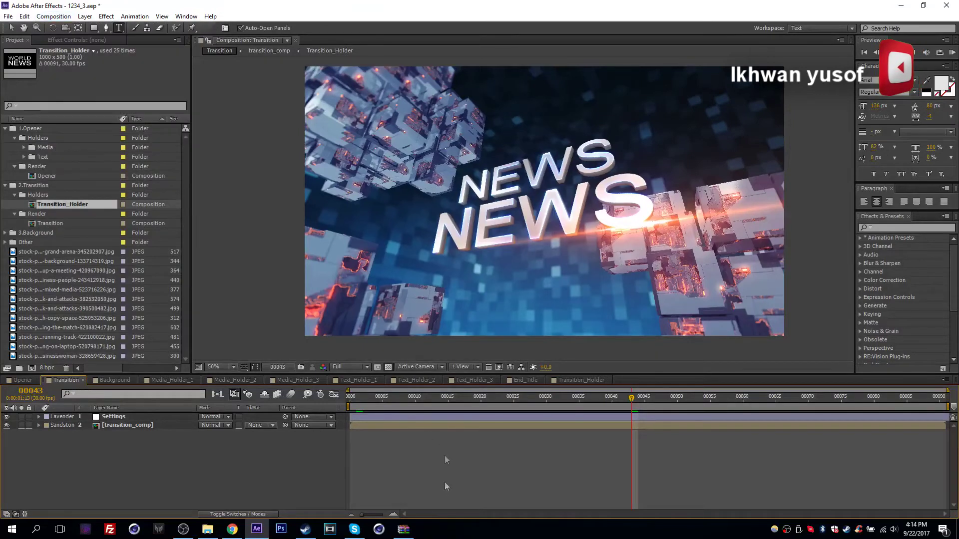
{"action": "left_click", "coordinate": [53, 16]}
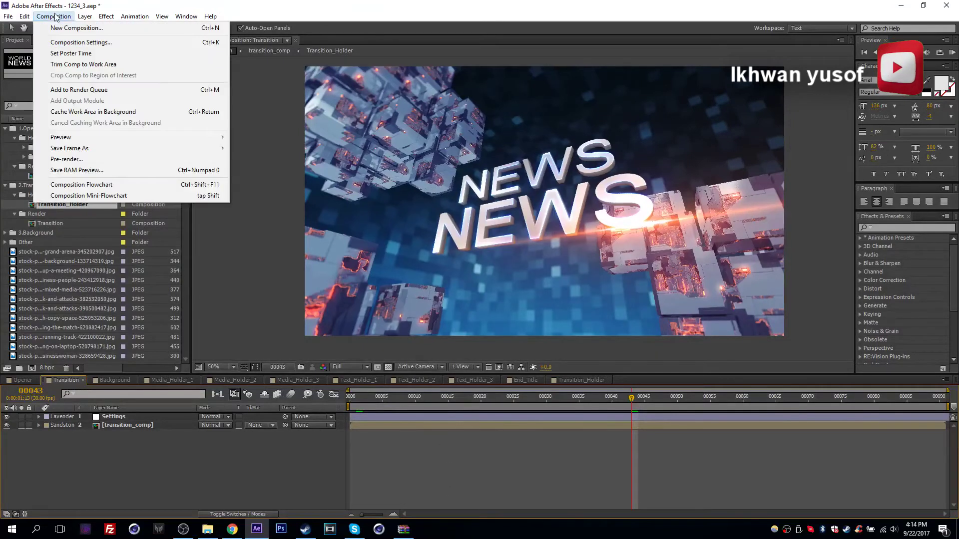
{"action": "left_click", "coordinate": [95, 158]}
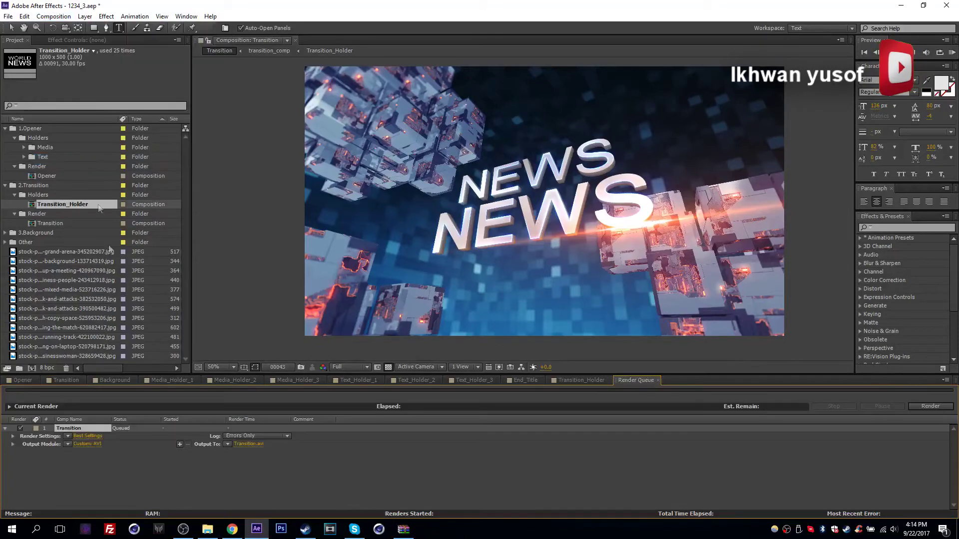
Try RGB output channels for the queued Transition, set them back to RGB + Alpha, and remove the item from the render queue.
{"action": "left_click", "coordinate": [95, 444]}
{"action": "left_click_drag", "start_coordinate": [139, 93], "coordinate": [311, 134]}
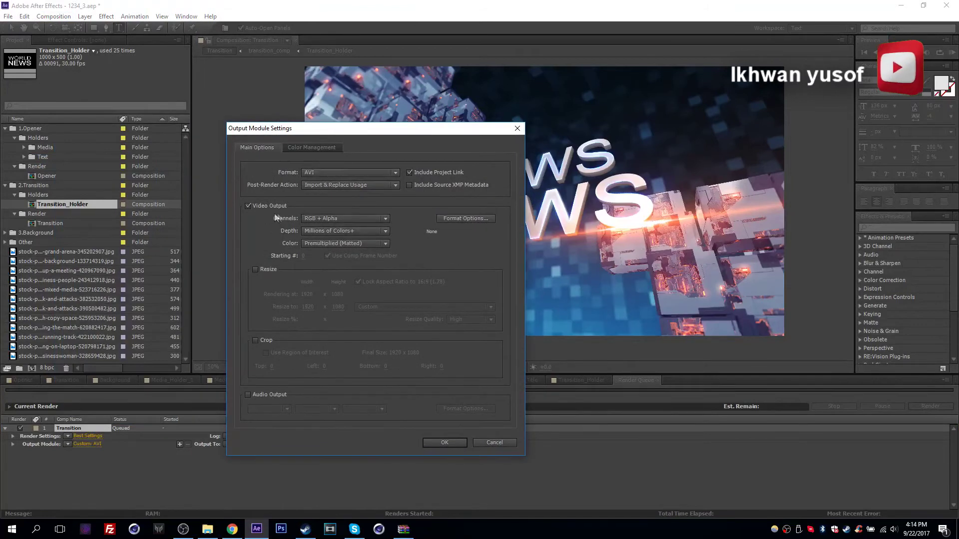
{"action": "left_click", "coordinate": [326, 219]}
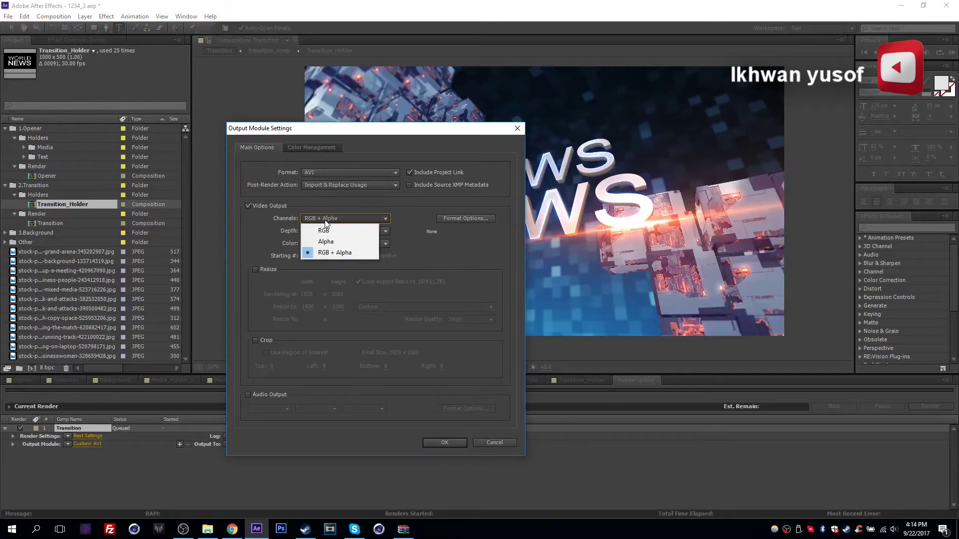
{"action": "left_click", "coordinate": [342, 230]}
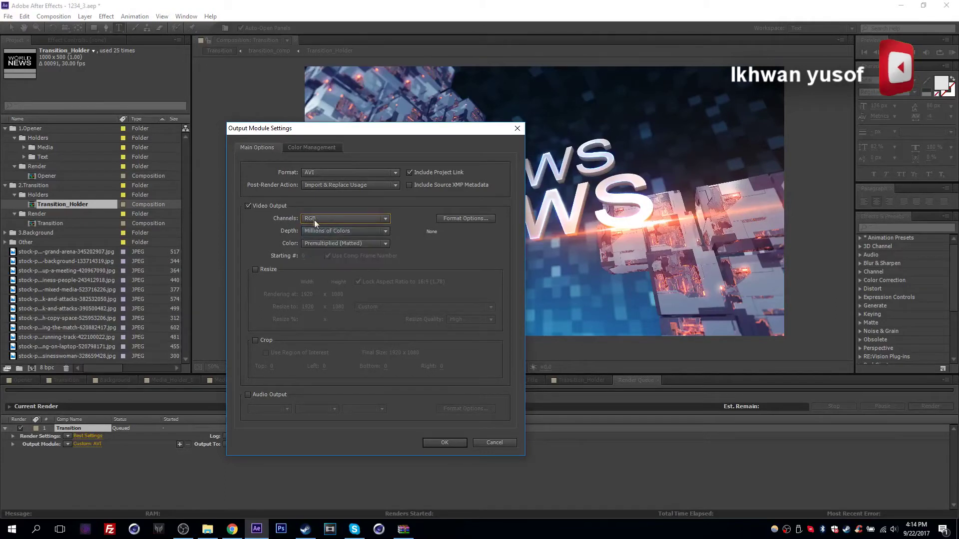
{"action": "left_click", "coordinate": [338, 221]}
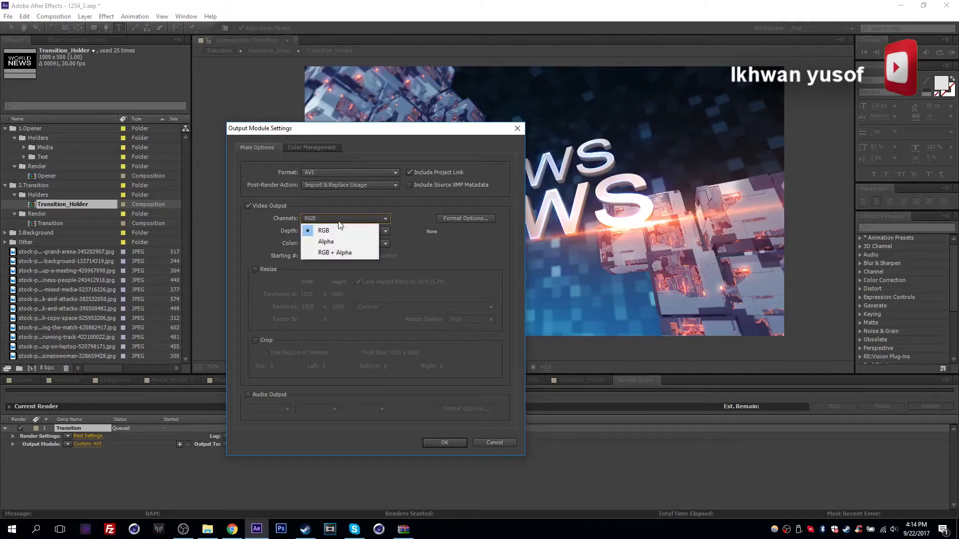
{"action": "left_click", "coordinate": [351, 253]}
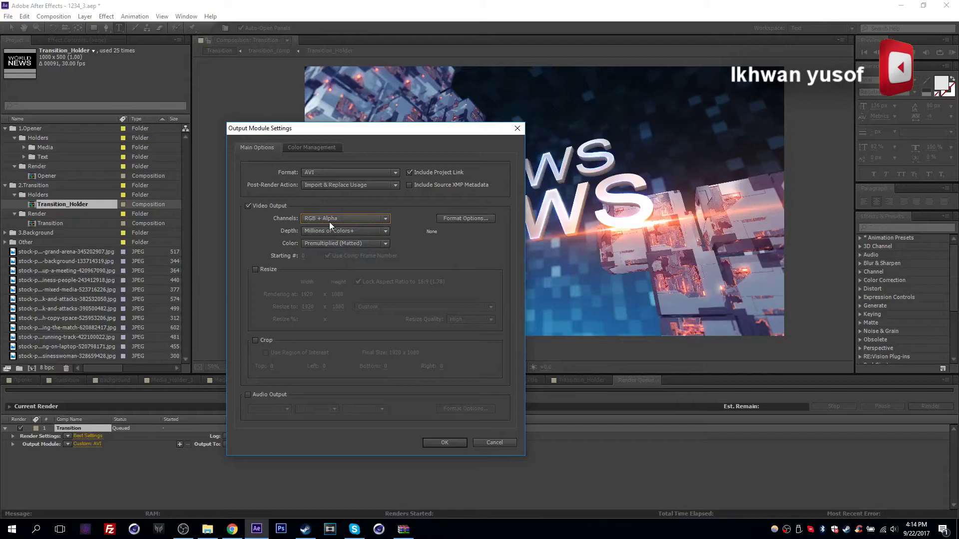
{"action": "left_click", "coordinate": [444, 442]}
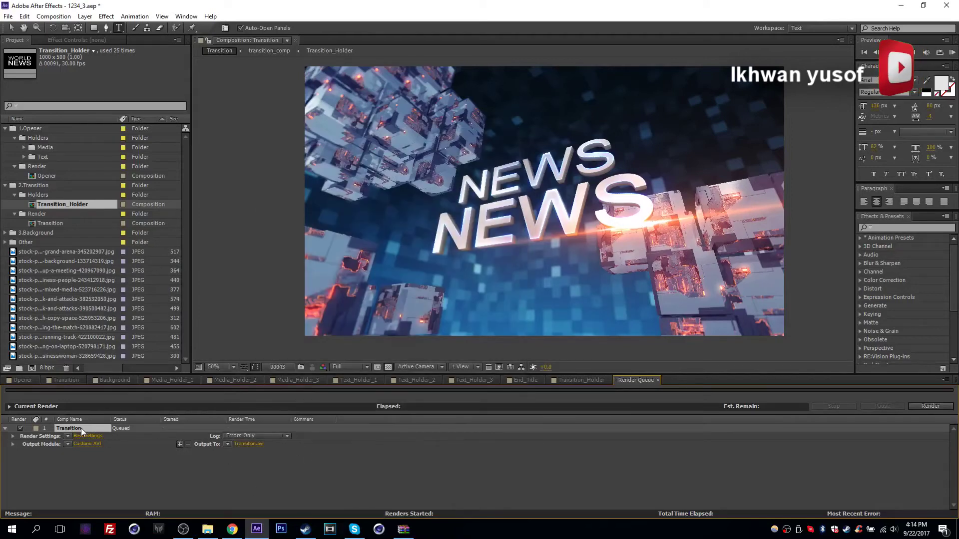
{"action": "key", "text": "Delete"}
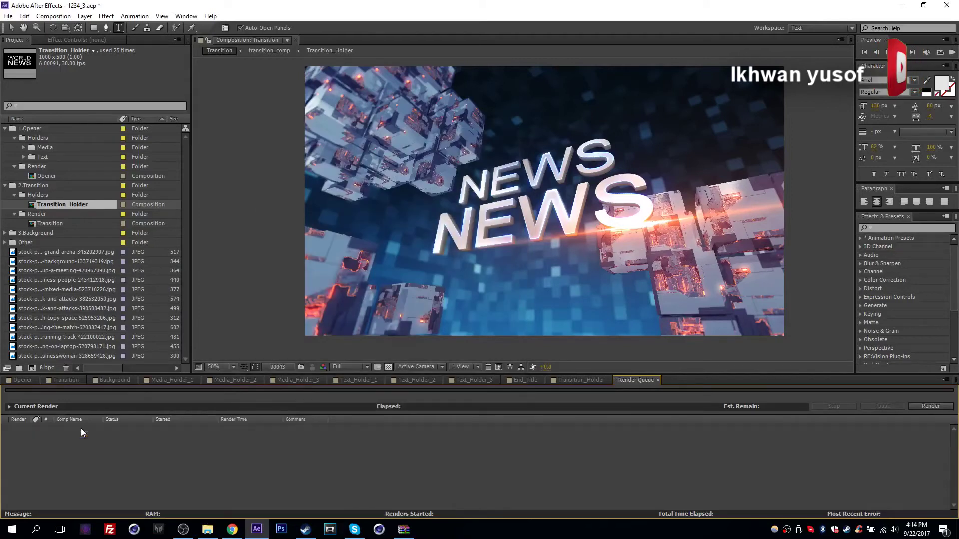
Open the Background composition from 3.Background's Render folder and examine the color controls of its Settings layer.
{"action": "left_click", "coordinate": [14, 242]}
{"action": "left_click", "coordinate": [62, 253]}
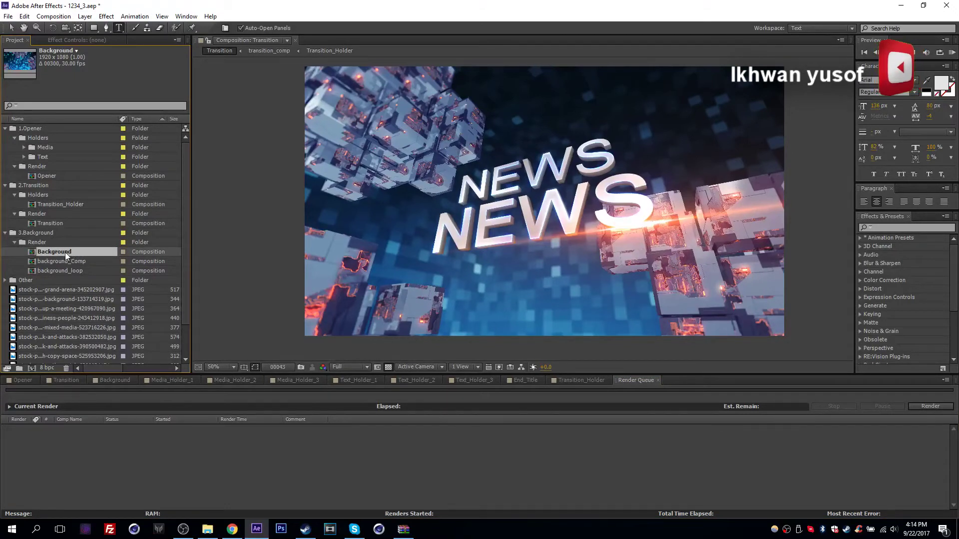
{"action": "double_click", "coordinate": [65, 252]}
{"action": "left_click", "coordinate": [124, 417]}
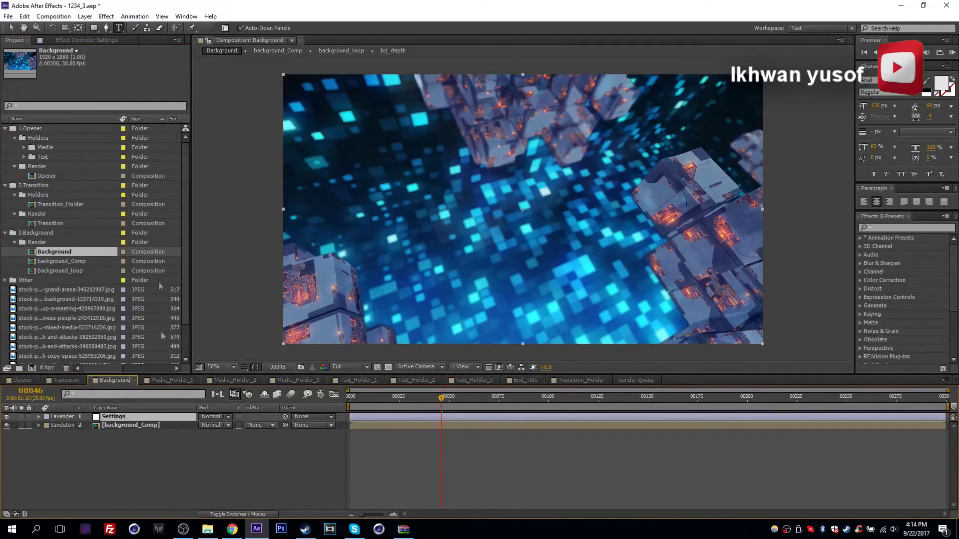
{"action": "left_click", "coordinate": [63, 39]}
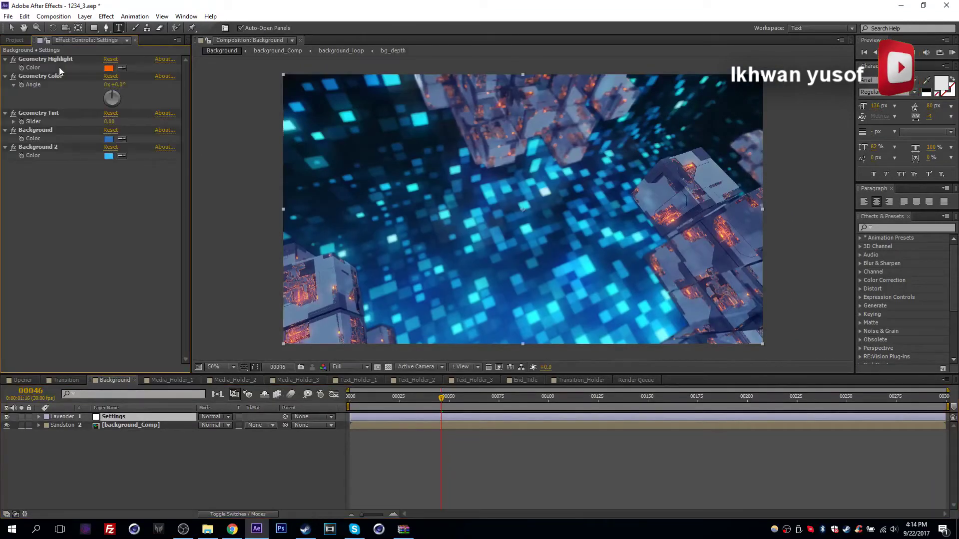
{"action": "left_click", "coordinate": [15, 41]}
{"action": "left_click", "coordinate": [46, 40]}
{"action": "left_click", "coordinate": [15, 40]}
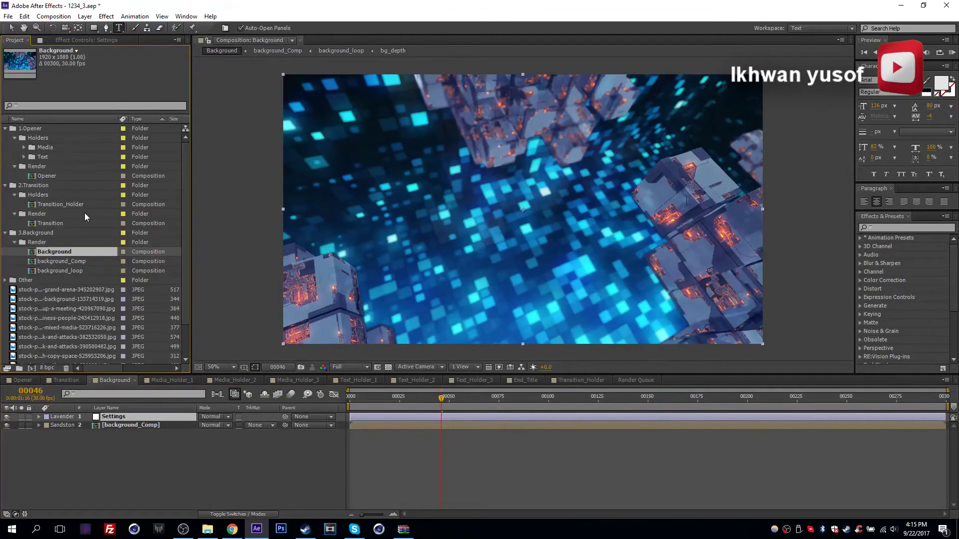
Open the Opener composition and display the effect controls of its Settings layer.
{"action": "double_click", "coordinate": [51, 176]}
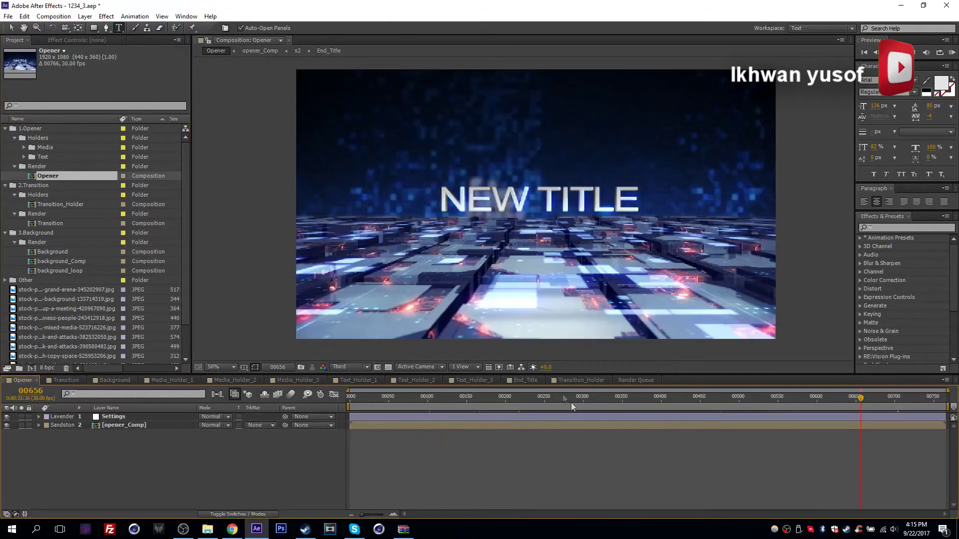
{"action": "left_click", "coordinate": [127, 415]}
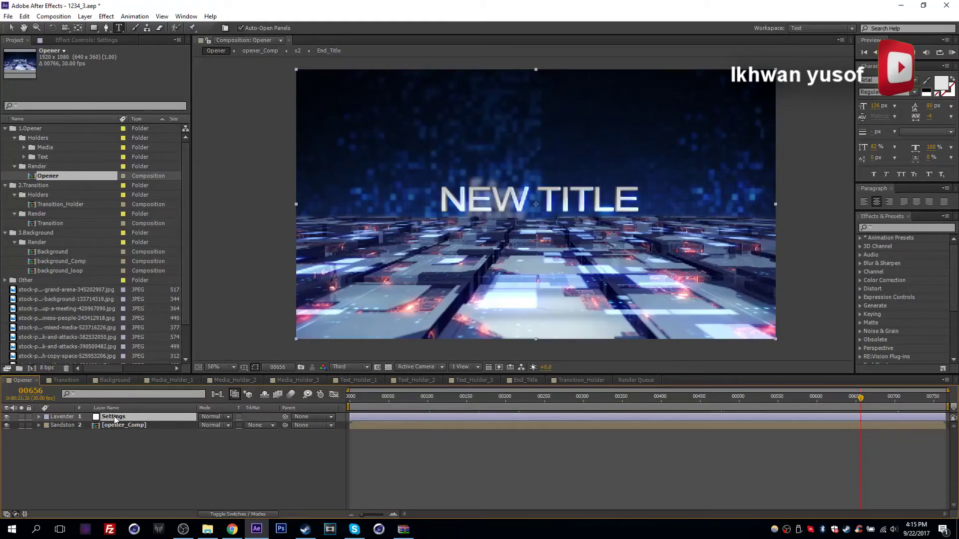
{"action": "left_click", "coordinate": [71, 39]}
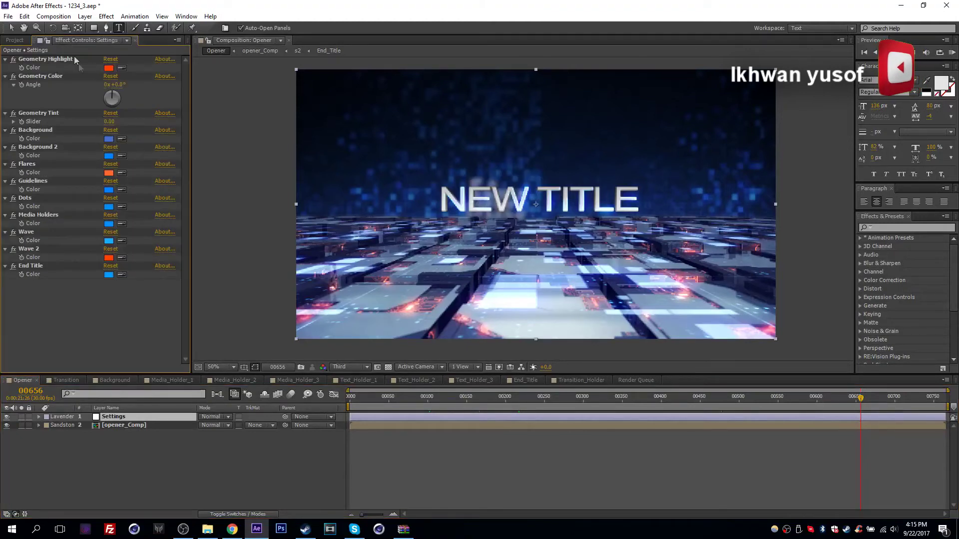
Examine the Opener composition at several points along the timeline, ending at frame 494, with the Settings layer's effect controls shown.
{"action": "key", "text": "ctrl+0"}
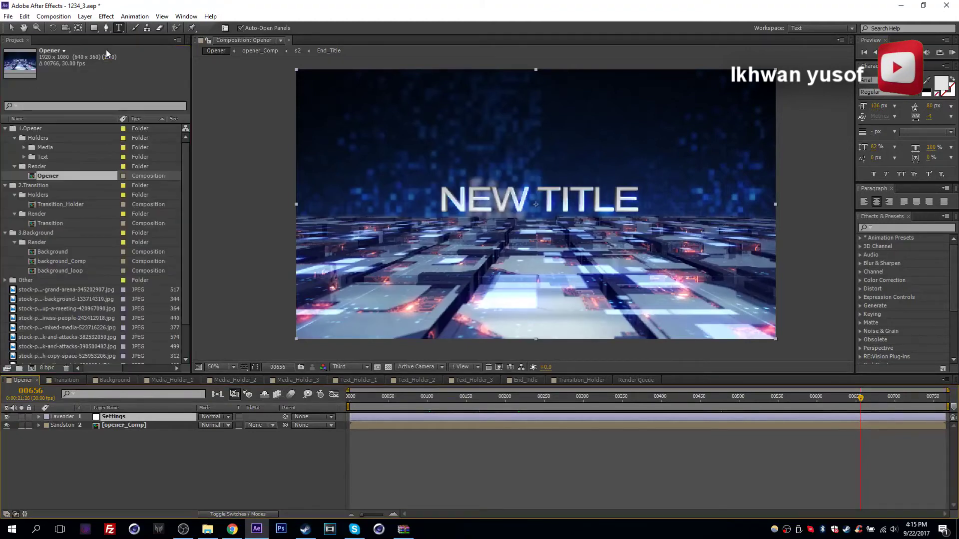
{"action": "key", "text": "F3"}
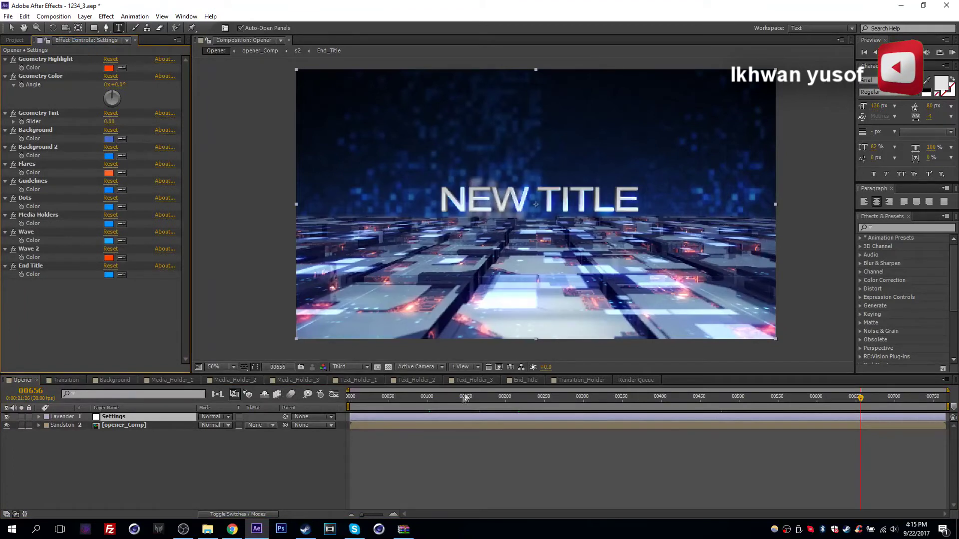
{"action": "left_click", "coordinate": [419, 398]}
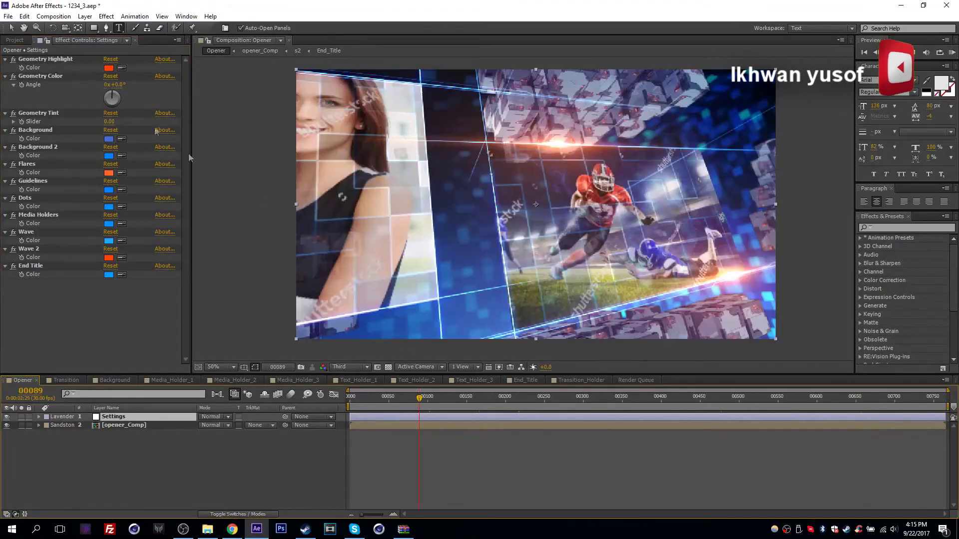
{"action": "left_click", "coordinate": [443, 399]}
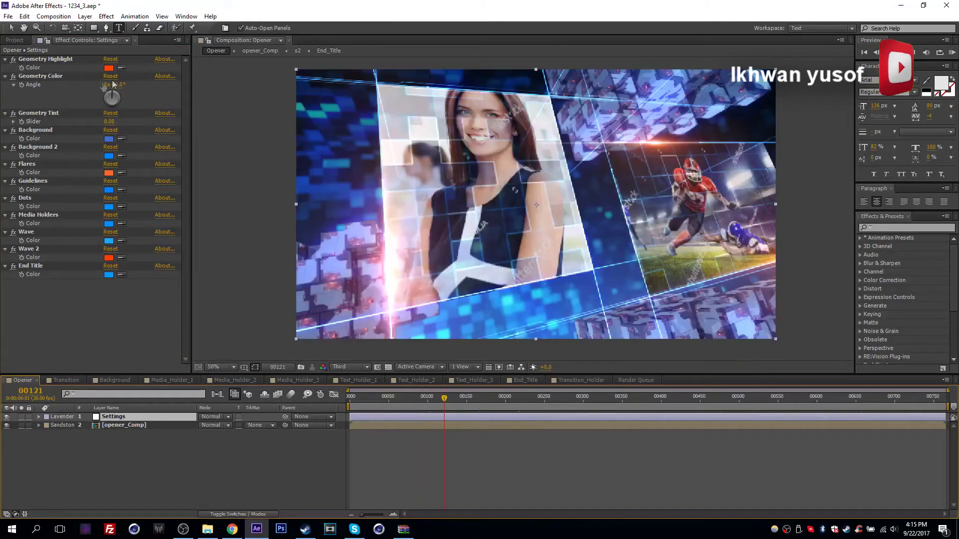
{"action": "left_click", "coordinate": [632, 404]}
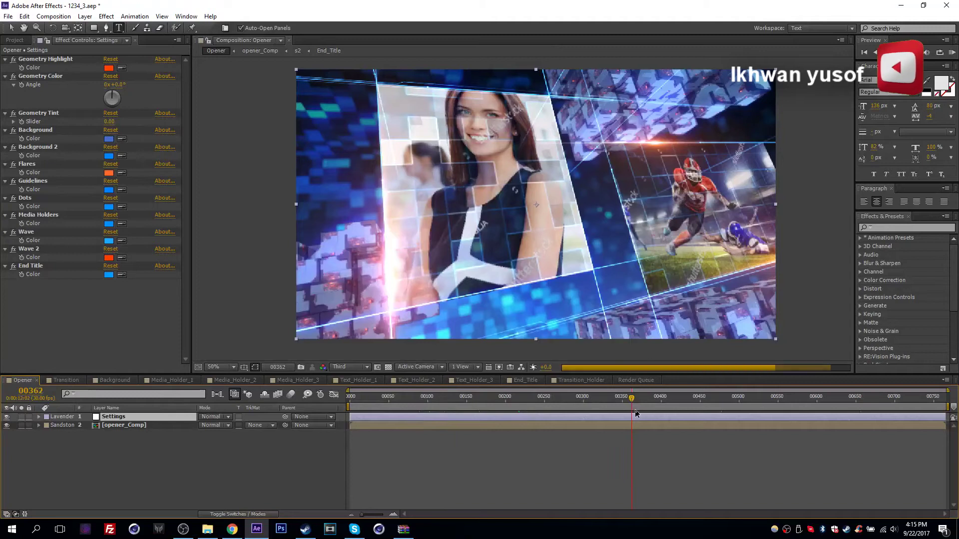
{"action": "left_click", "coordinate": [680, 397]}
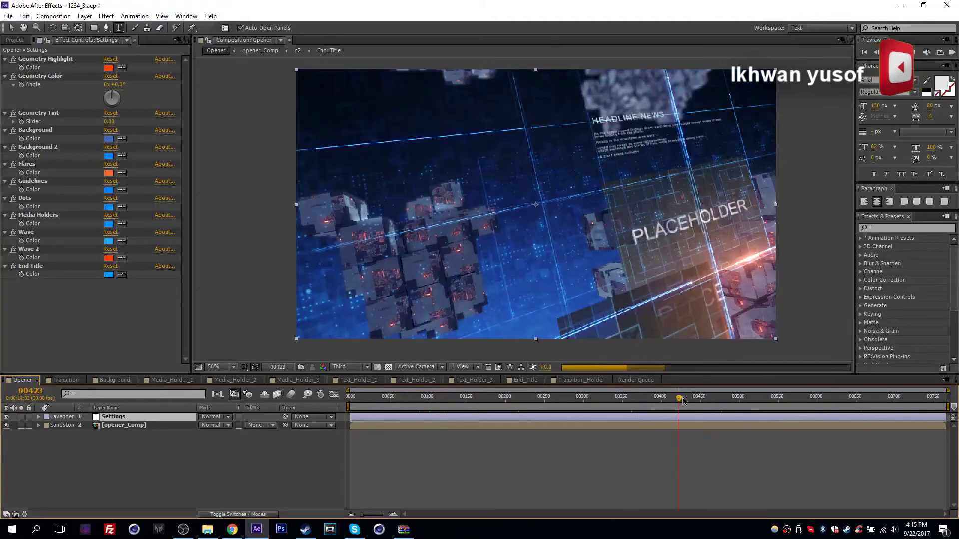
{"action": "left_click", "coordinate": [703, 399]}
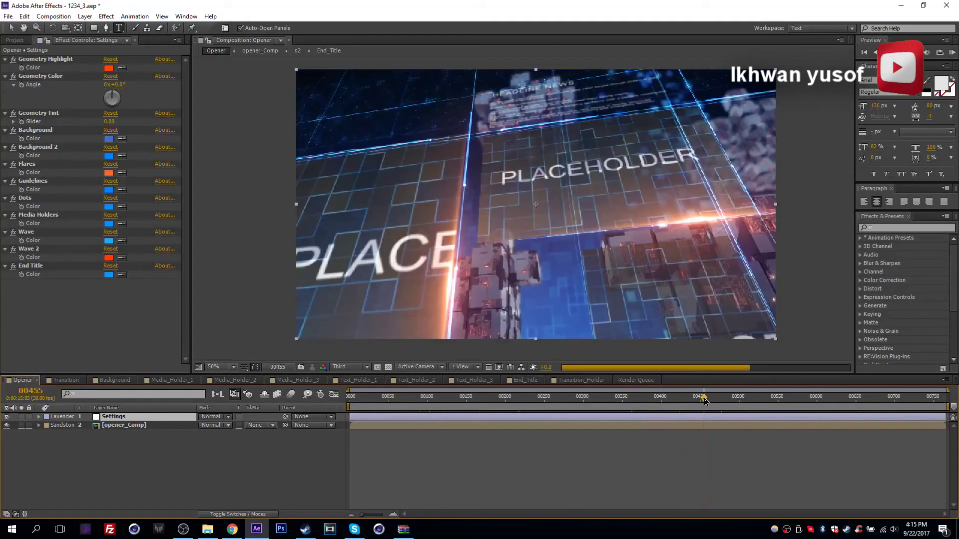
{"action": "left_click", "coordinate": [734, 399]}
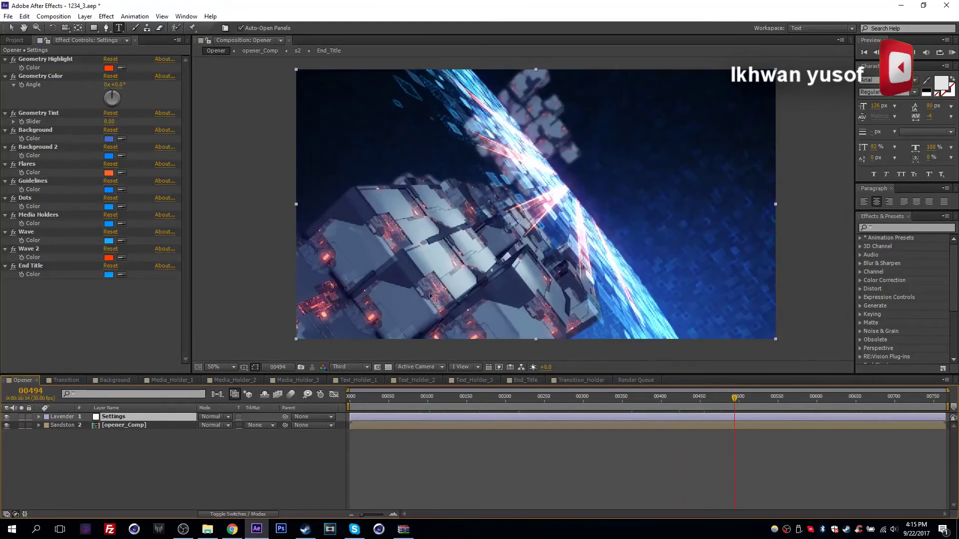
Try a green Geometry Highlight color on the Settings layer and cancel the change.
{"action": "left_click", "coordinate": [109, 68]}
{"action": "left_click_drag", "start_coordinate": [178, 425], "coordinate": [176, 384]}
{"action": "left_click", "coordinate": [249, 321]}
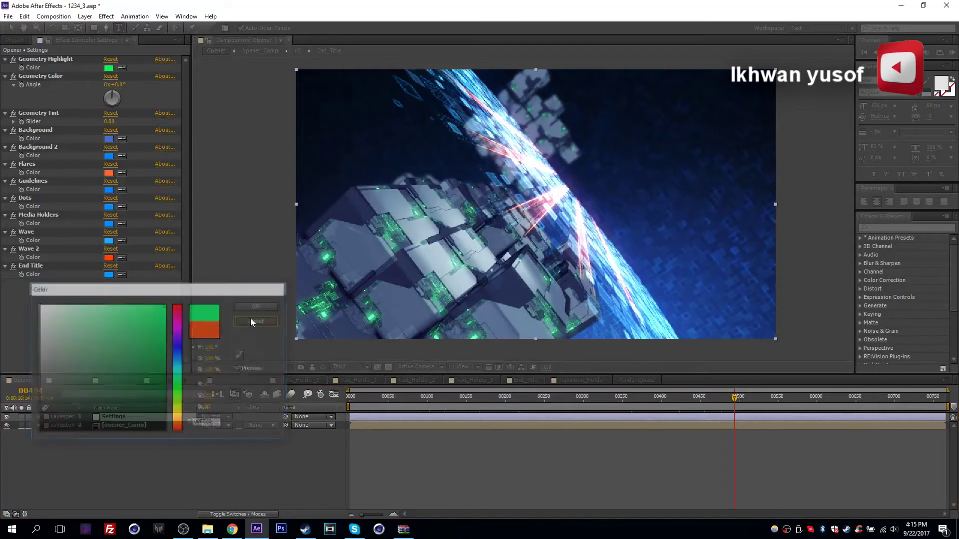
Try a Geometry Color angle of 229° and a higher Geometry Tint, and return both values to 0.
{"action": "left_click", "coordinate": [35, 79]}
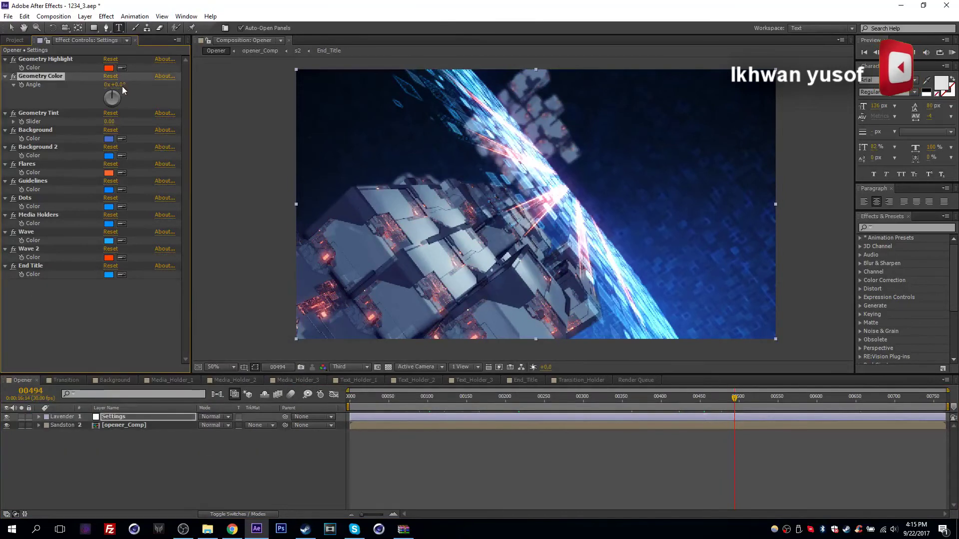
{"action": "left_click_drag", "start_coordinate": [119, 85], "coordinate": [280, 98]}
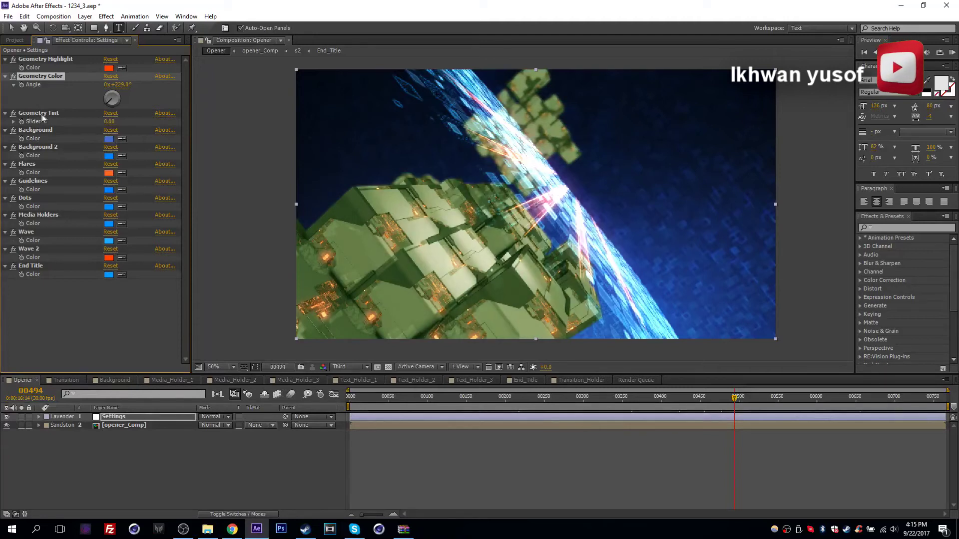
{"action": "left_click_drag", "start_coordinate": [108, 121], "coordinate": [115, 121]}
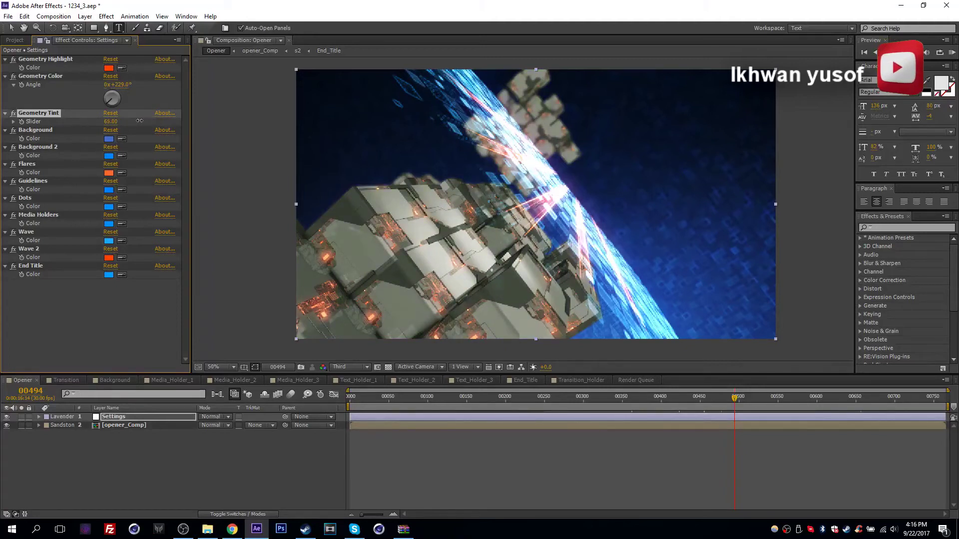
{"action": "left_click_drag", "start_coordinate": [110, 122], "coordinate": [104, 123]}
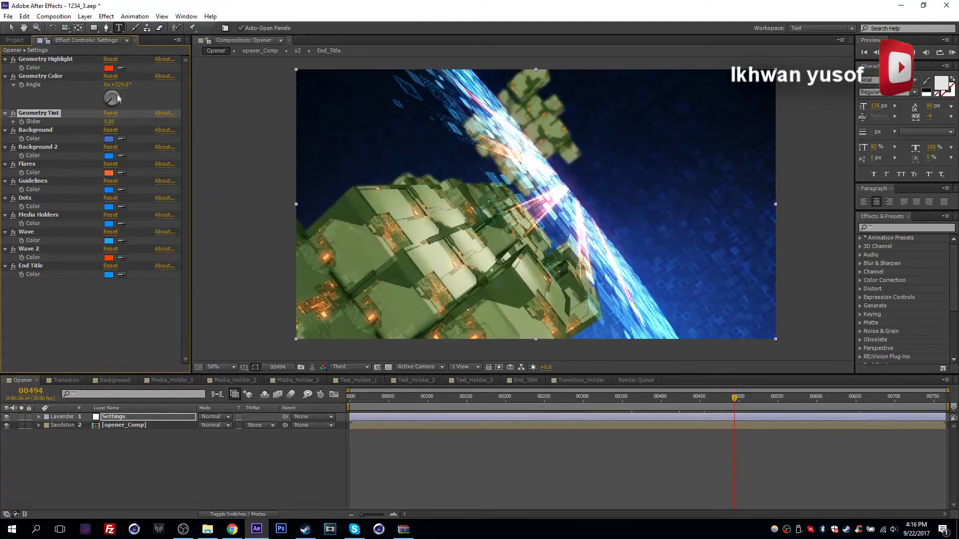
{"action": "left_click_drag", "start_coordinate": [118, 85], "coordinate": [125, 86]}
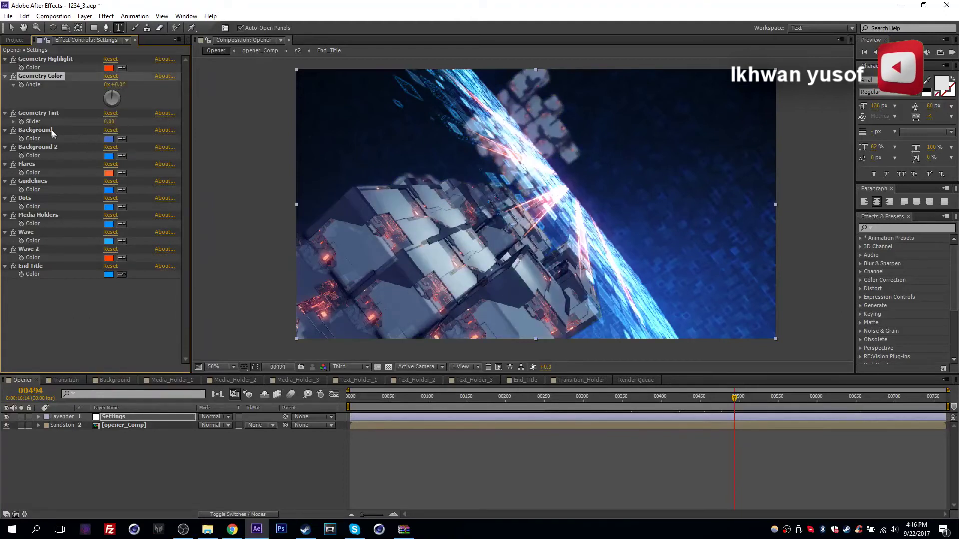
Try grey and green shades for the Background color and cancel the change.
{"action": "left_click", "coordinate": [109, 139]}
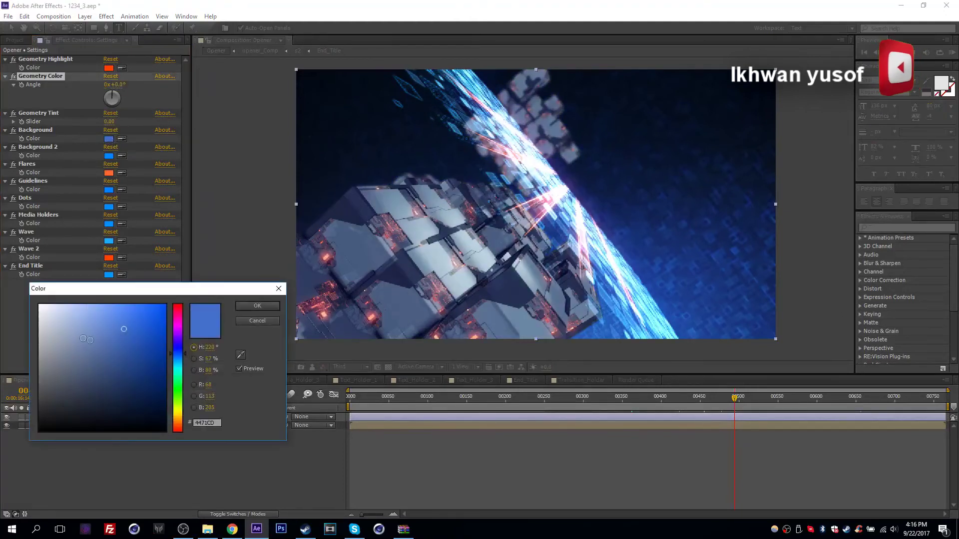
{"action": "mouse_move", "coordinate": [132, 339]}
{"action": "left_mouse_down"}
{"action": "mouse_move", "coordinate": [78, 405]}
{"action": "mouse_move", "coordinate": [50, 346]}
{"action": "left_mouse_up"}
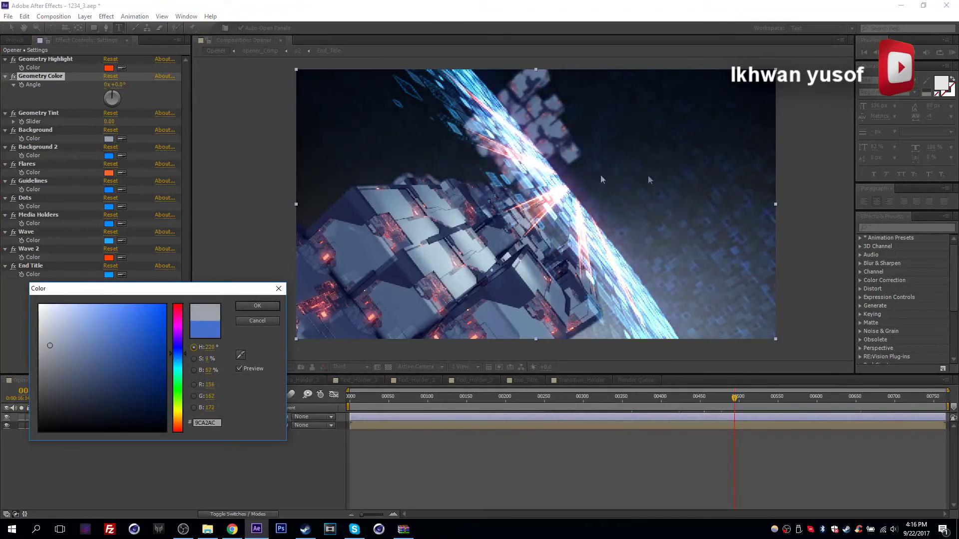
{"action": "left_click_drag", "start_coordinate": [178, 374], "coordinate": [176, 391]}
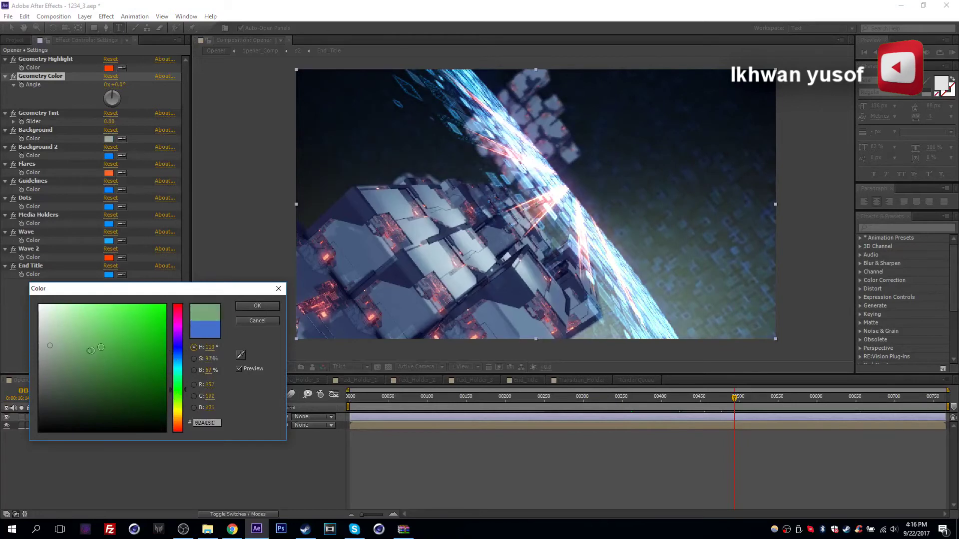
{"action": "left_click", "coordinate": [142, 332]}
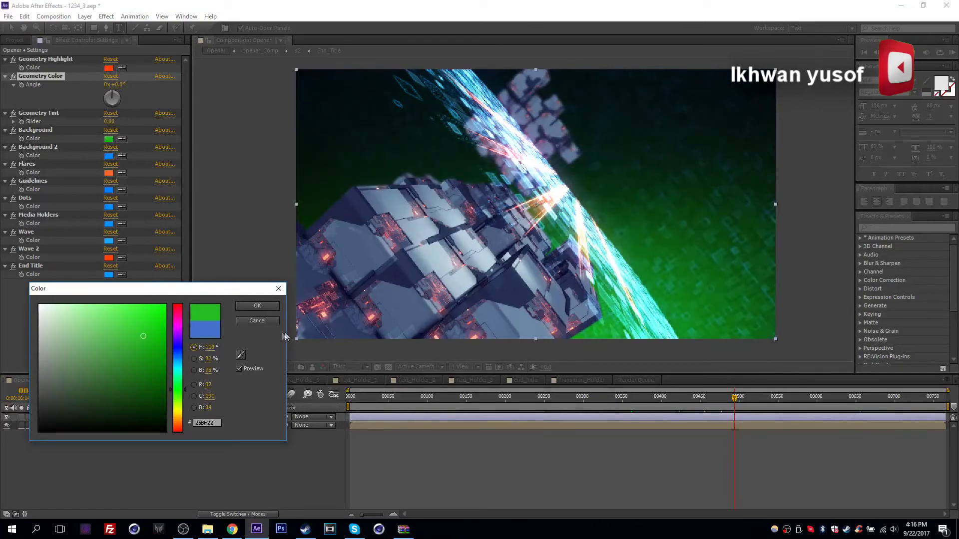
{"action": "left_click", "coordinate": [257, 320]}
Try green shades for the Background 2 color and cancel the change.
{"action": "left_click", "coordinate": [109, 156]}
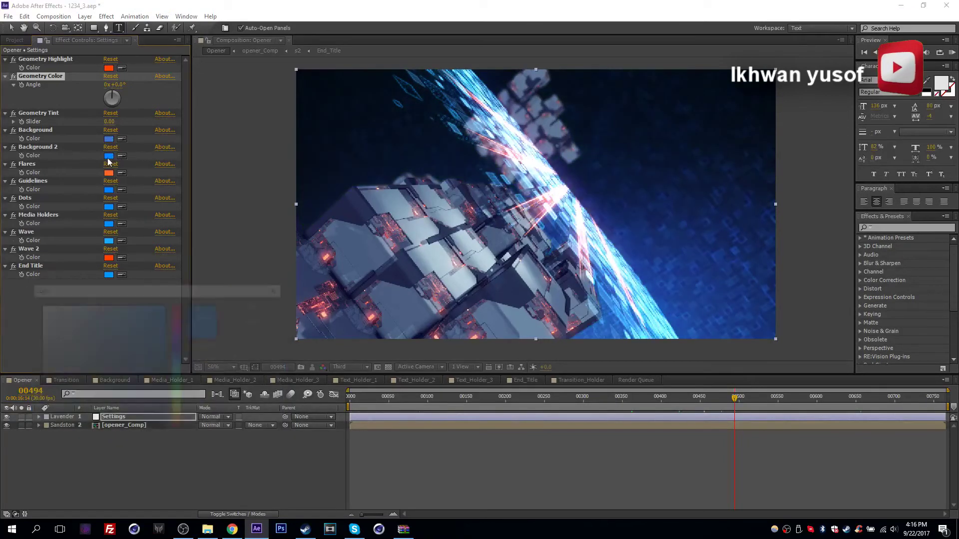
{"action": "left_click_drag", "start_coordinate": [182, 372], "coordinate": [186, 391]}
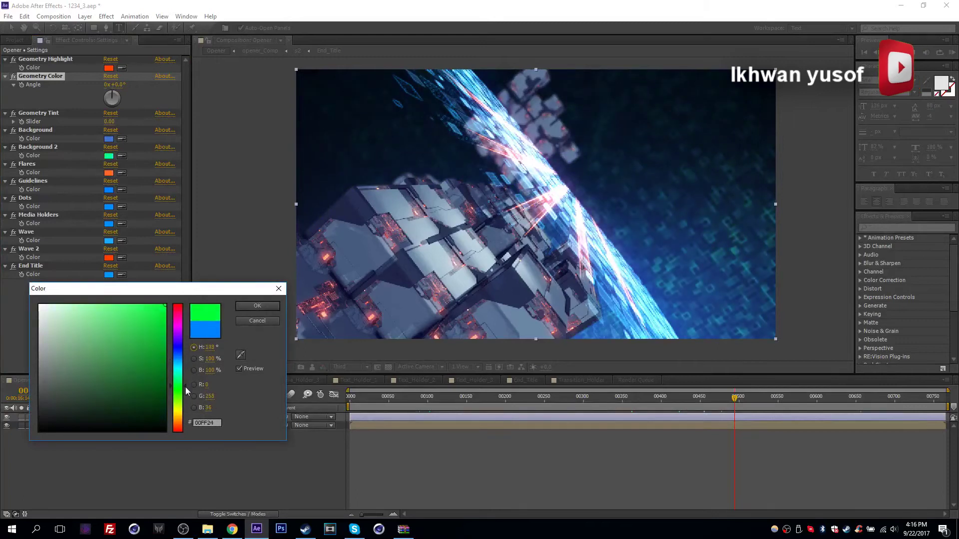
{"action": "left_click", "coordinate": [128, 384]}
{"action": "left_click_drag", "start_coordinate": [128, 384], "coordinate": [167, 305]}
{"action": "left_click", "coordinate": [256, 321]}
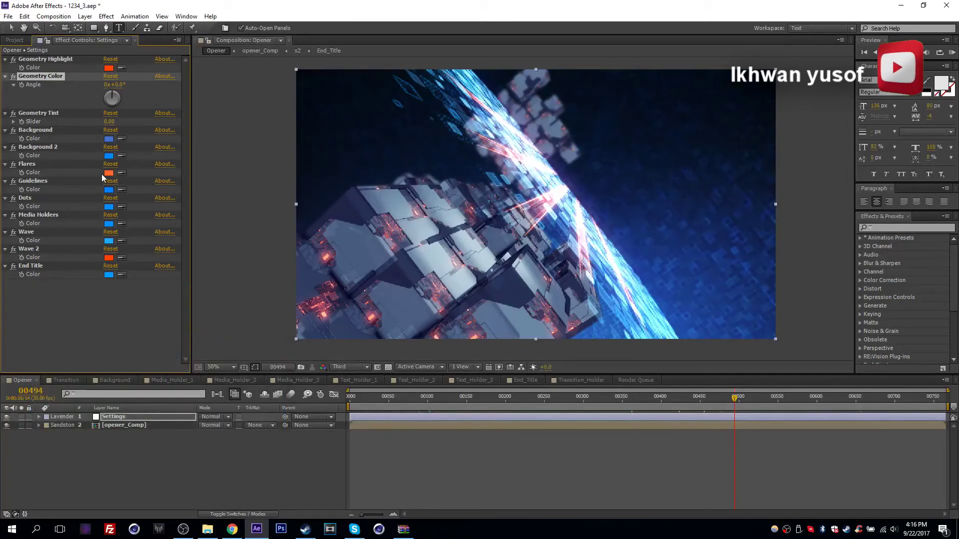
Go to frame 291 of the Opener, try a different hue for the Flares color and cancel it.
{"action": "left_click", "coordinate": [623, 403]}
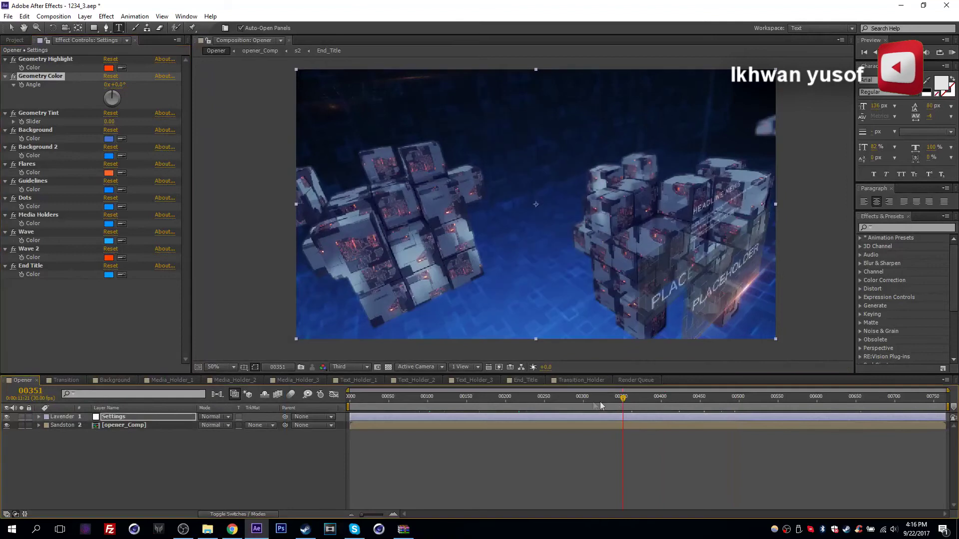
{"action": "left_click", "coordinate": [577, 405]}
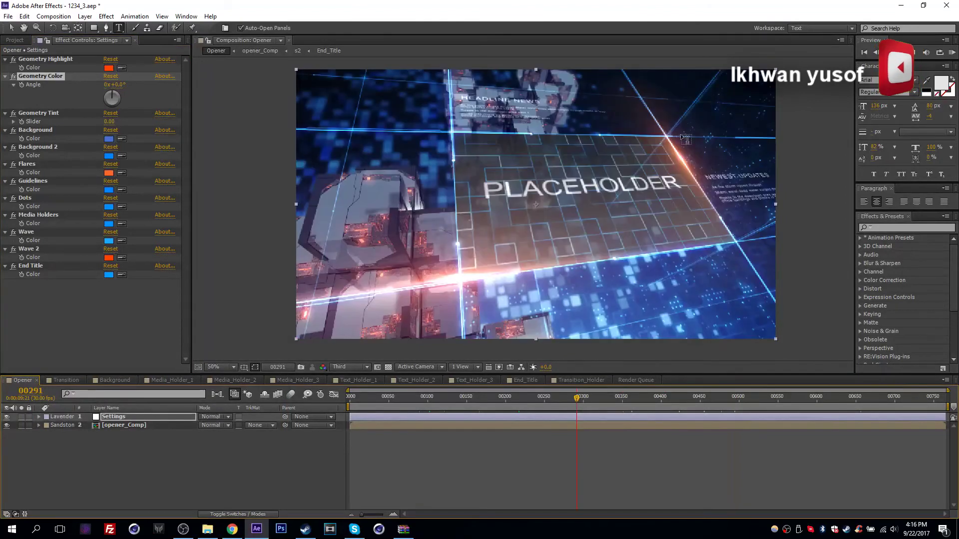
{"action": "left_click", "coordinate": [109, 173]}
{"action": "left_click_drag", "start_coordinate": [178, 425], "coordinate": [181, 375]}
{"action": "key", "text": "Escape"}
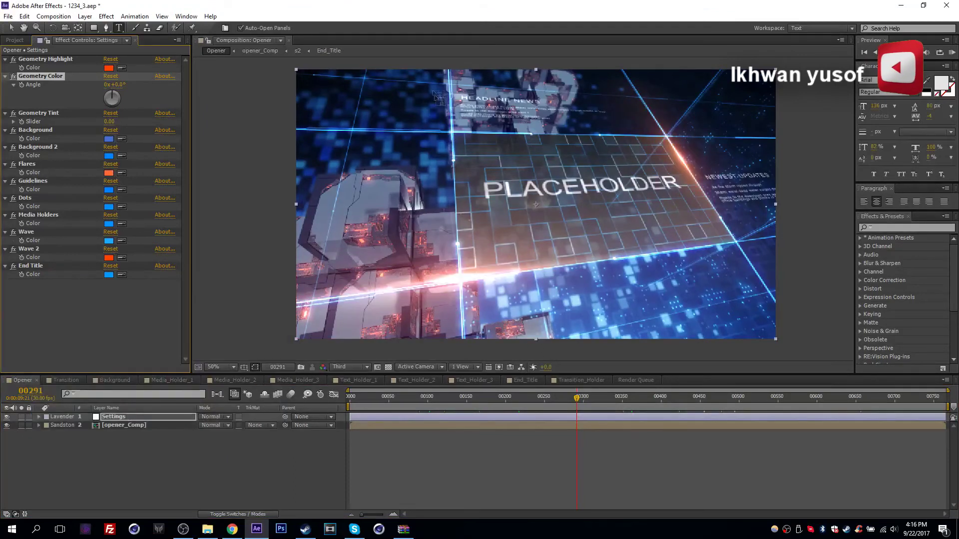
Try green hues for the Guidelines color and the Dots color, cancelling each change.
{"action": "left_click", "coordinate": [108, 190]}
{"action": "left_click_drag", "start_coordinate": [185, 354], "coordinate": [184, 400]}
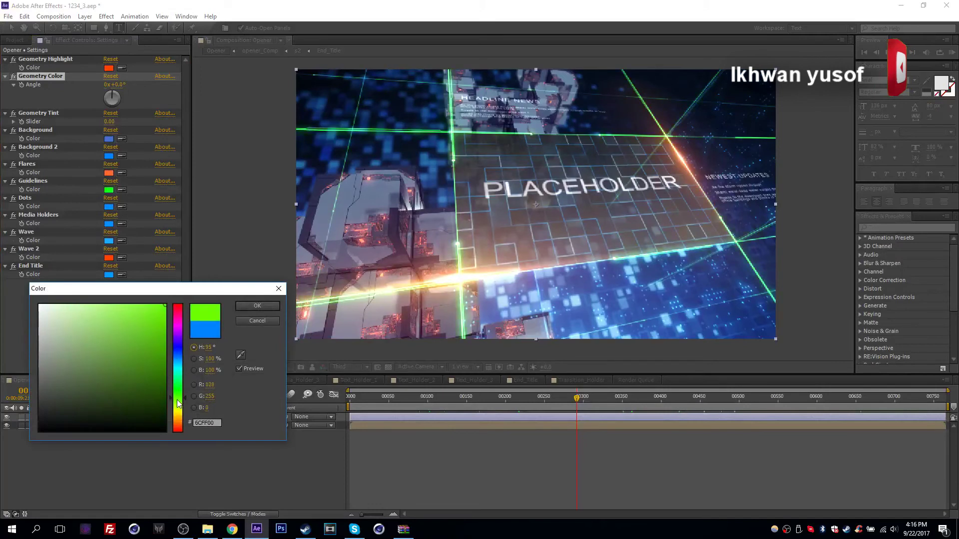
{"action": "left_click", "coordinate": [254, 323]}
{"action": "left_click", "coordinate": [107, 207]}
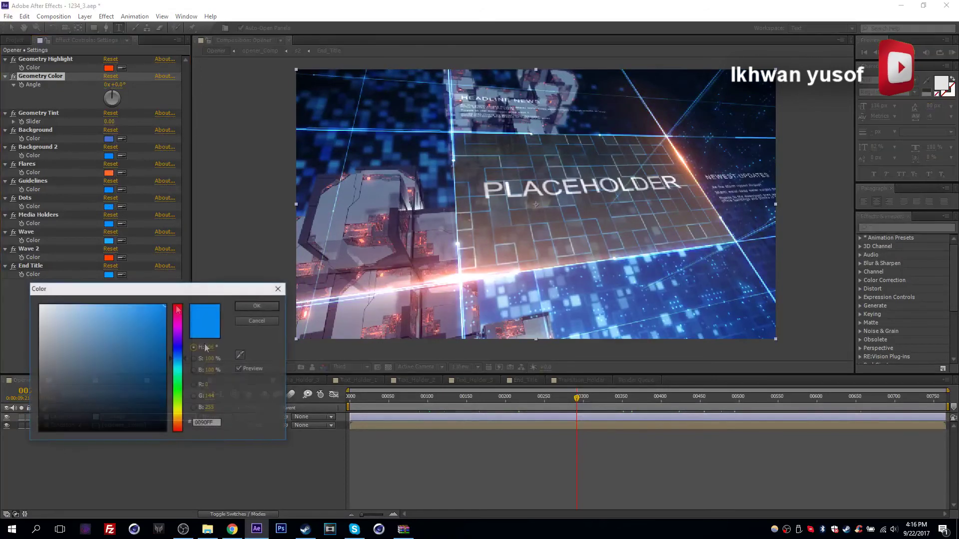
{"action": "left_click_drag", "start_coordinate": [185, 378], "coordinate": [181, 395]}
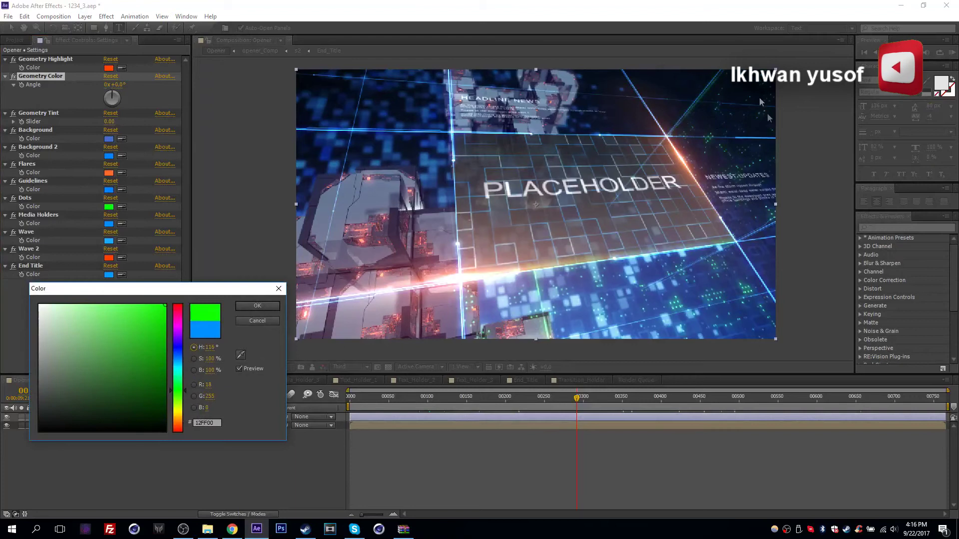
{"action": "left_click", "coordinate": [250, 322]}
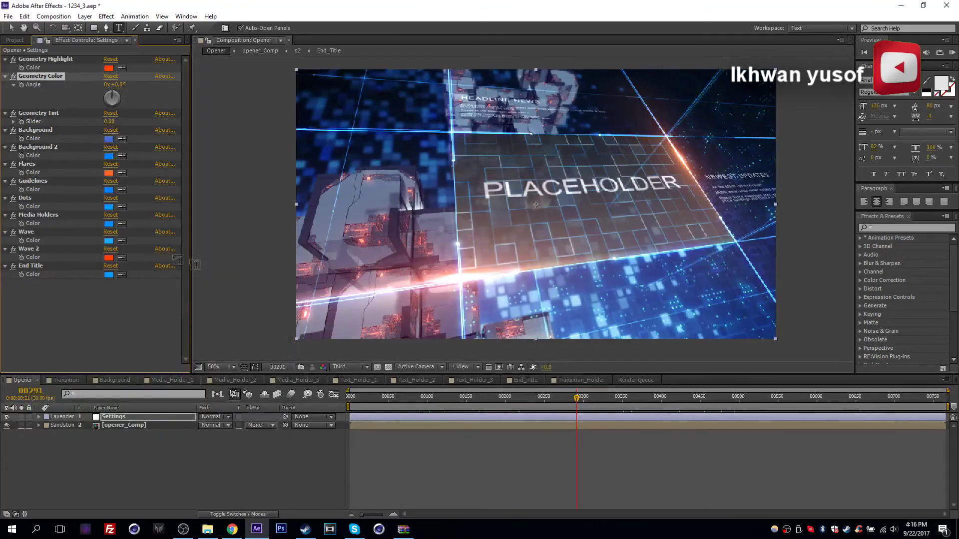
Try green 12FF00 for the Media Holders color and cancel the change.
{"action": "left_click", "coordinate": [108, 224]}
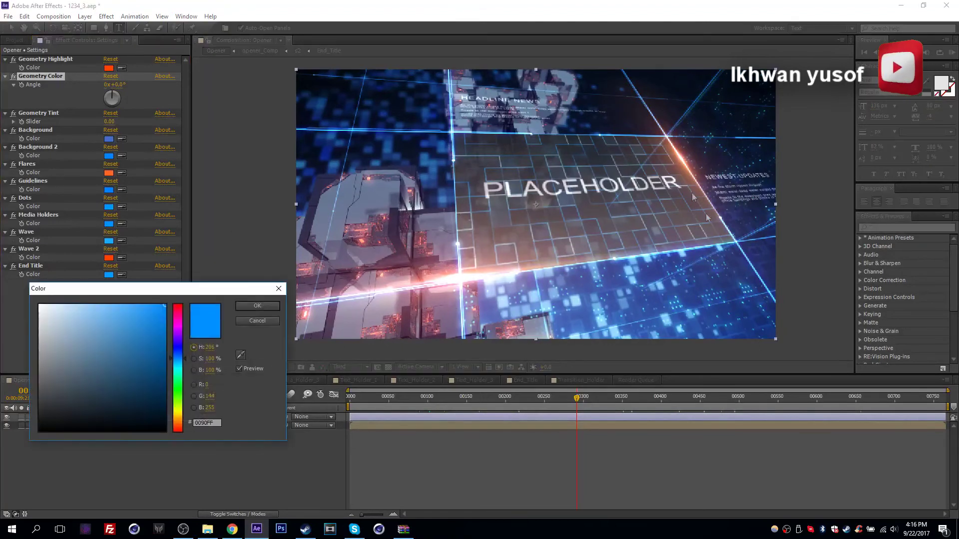
{"action": "left_click_drag", "start_coordinate": [179, 371], "coordinate": [179, 391]}
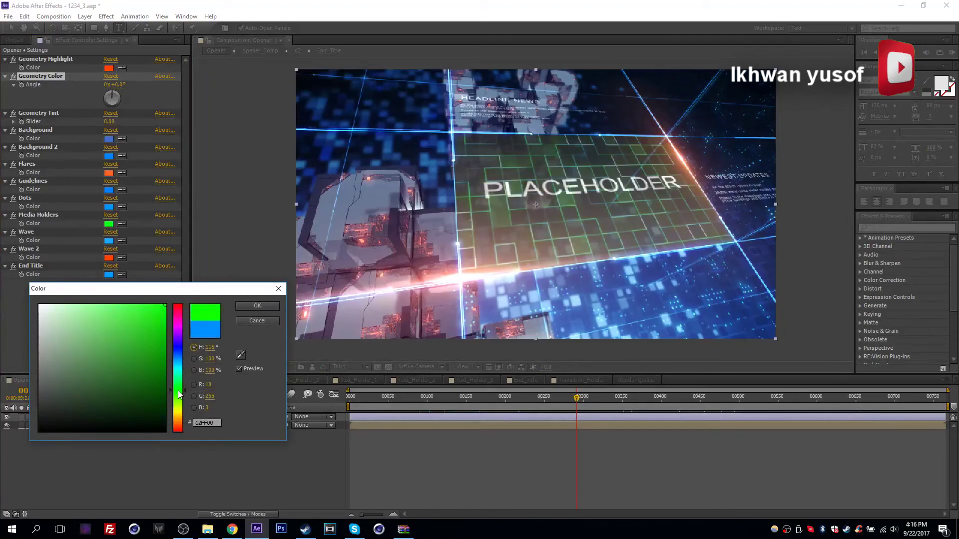
{"action": "left_click", "coordinate": [257, 321]}
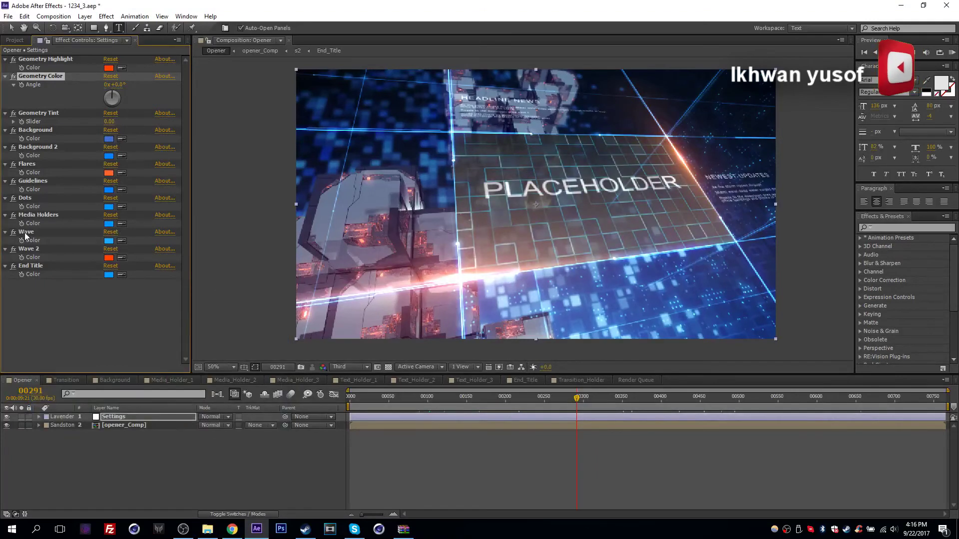
Go to frame 525 of the Opener and try a different hue for the Wave color.
{"action": "left_click", "coordinate": [711, 398]}
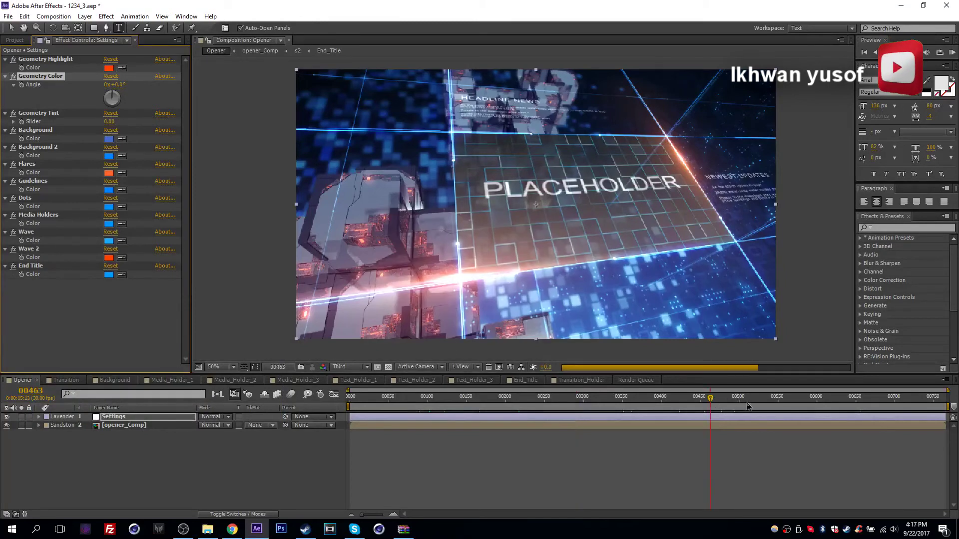
{"action": "left_click", "coordinate": [758, 406]}
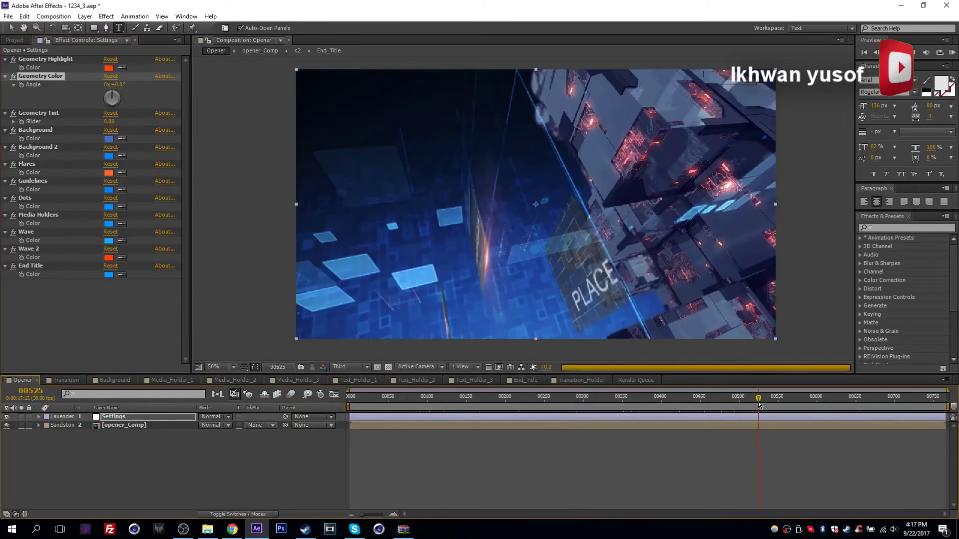
{"action": "left_click", "coordinate": [109, 241]}
{"action": "mouse_move", "coordinate": [177, 357]}
{"action": "left_mouse_down"}
{"action": "mouse_move", "coordinate": [178, 412]}
{"action": "mouse_move", "coordinate": [178, 368]}
{"action": "left_mouse_up"}
{"action": "key", "text": "Return"}
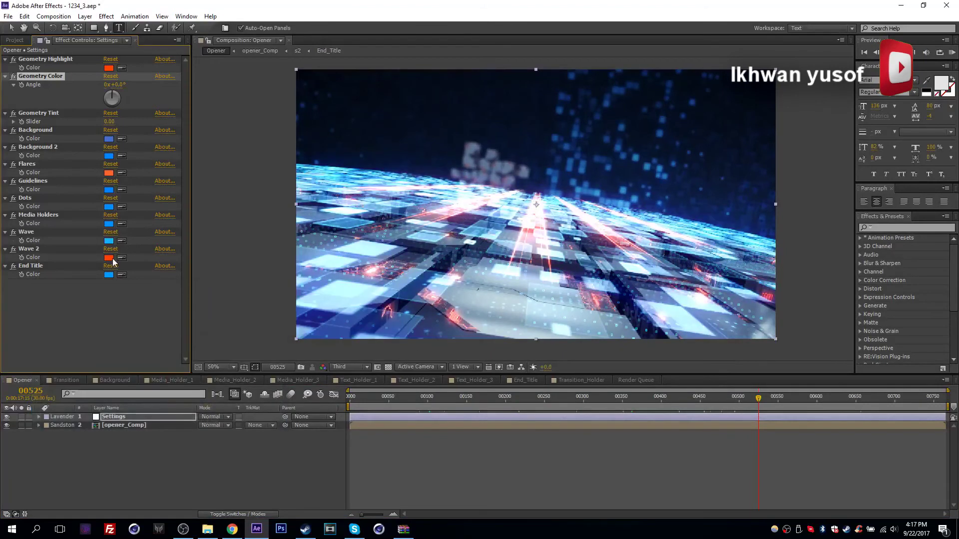
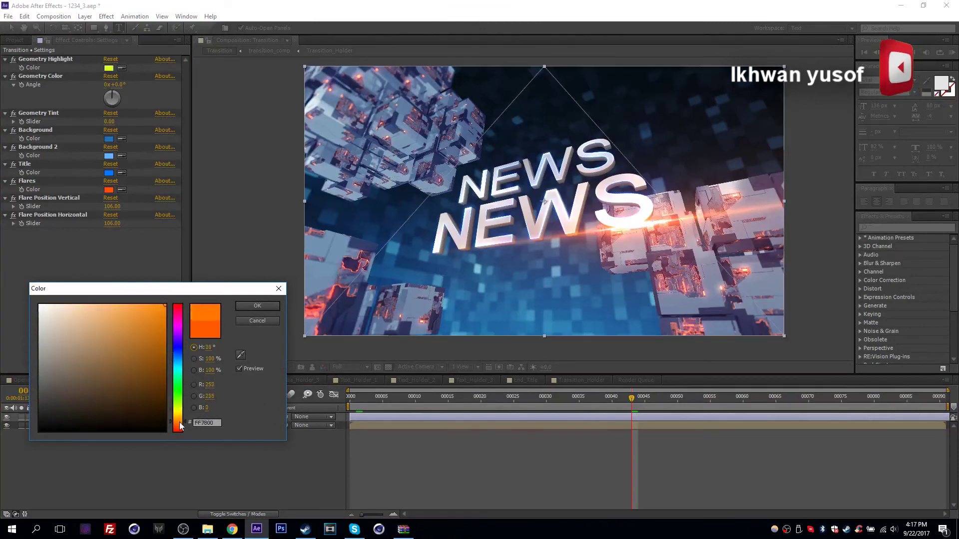
Try cyan 0EBFD9 for the Geometry Highlight color, cancel it, and set the Transition preview resolution to Third.
{"action": "left_click", "coordinate": [162, 321]}
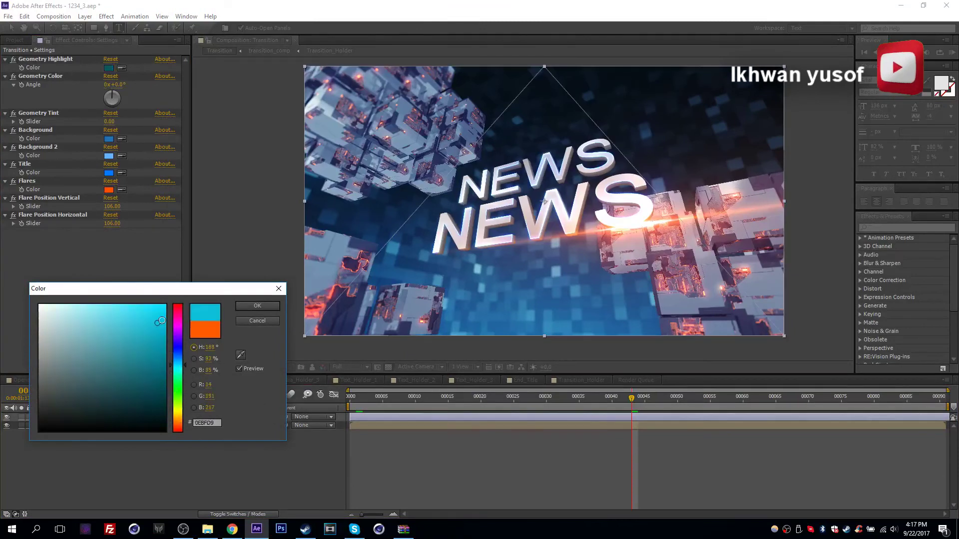
{"action": "left_click", "coordinate": [257, 320]}
{"action": "left_click", "coordinate": [350, 367]}
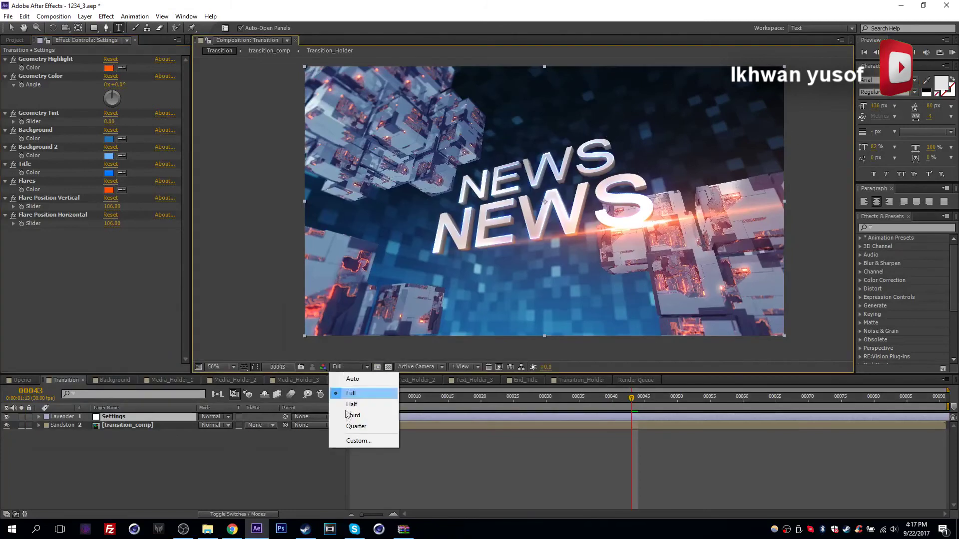
{"action": "left_click", "coordinate": [353, 415]}
Try green 00FF00 for the Transition's Geometry Highlight color and cancel the change.
{"action": "left_click", "coordinate": [108, 68]}
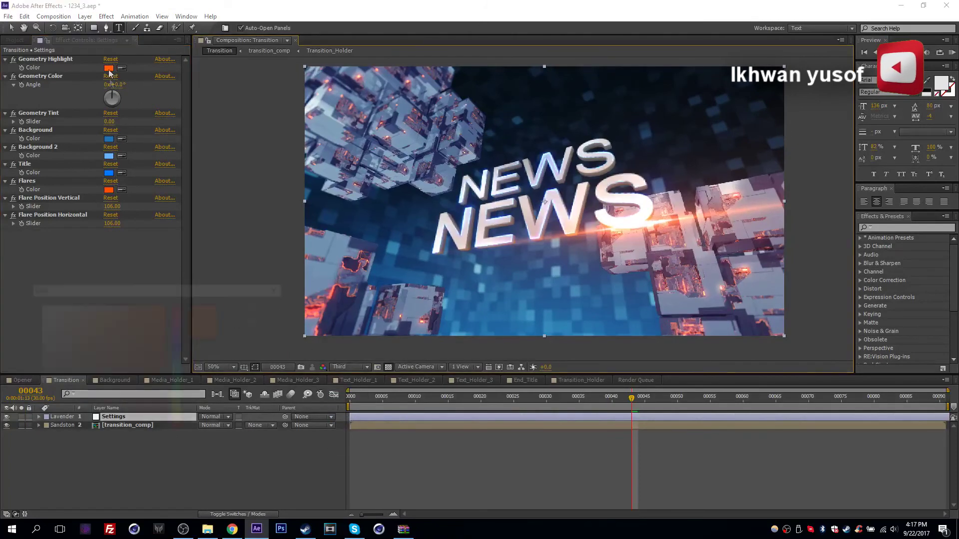
{"action": "left_click_drag", "start_coordinate": [176, 356], "coordinate": [174, 392]}
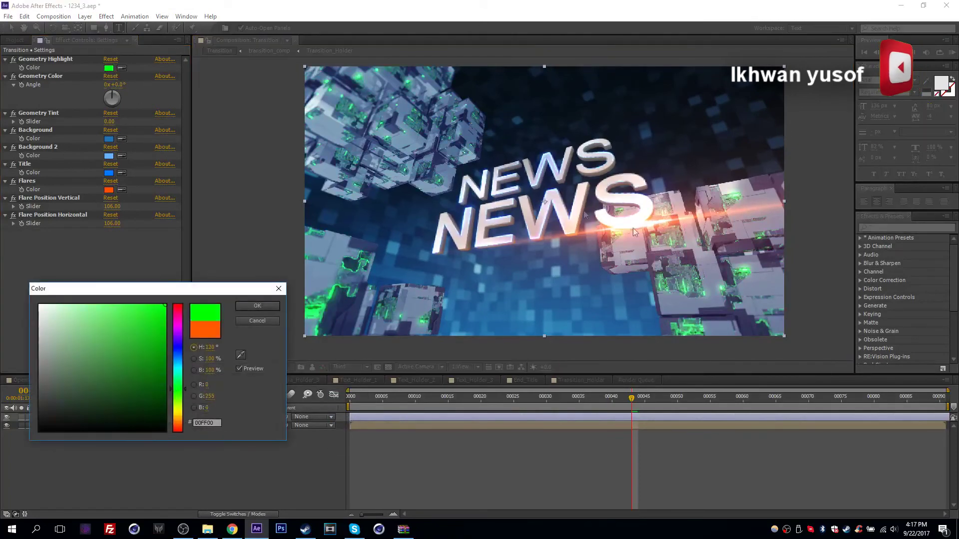
{"action": "left_click", "coordinate": [268, 319]}
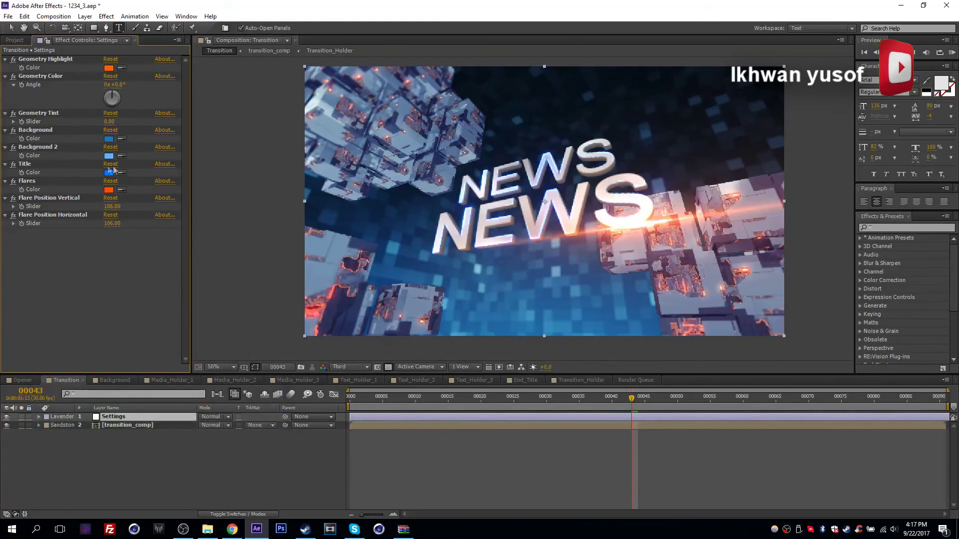
Try lower values for the Flare Position Vertical and Flare Position Horizontal sliders, undoing each change.
{"action": "left_click", "coordinate": [56, 198]}
{"action": "left_click", "coordinate": [58, 215]}
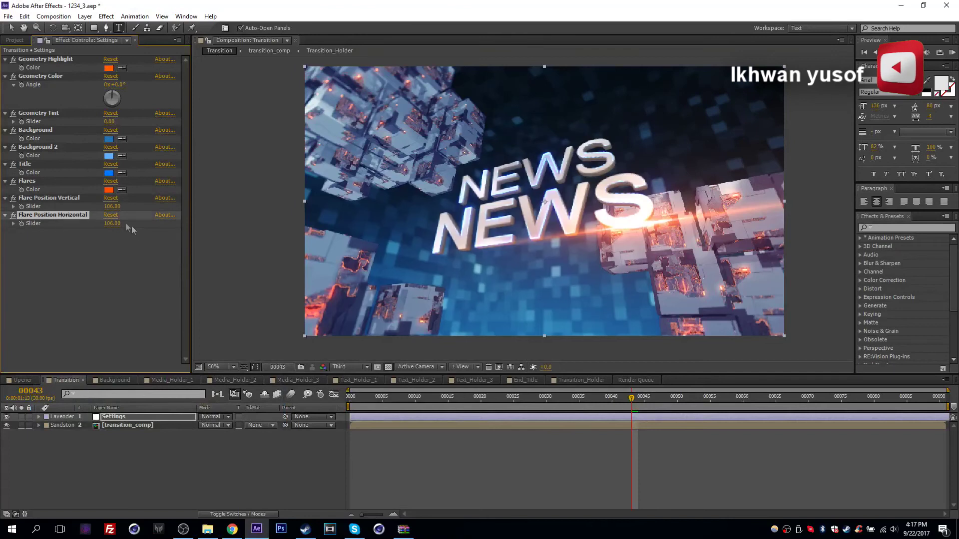
{"action": "left_click", "coordinate": [139, 276]}
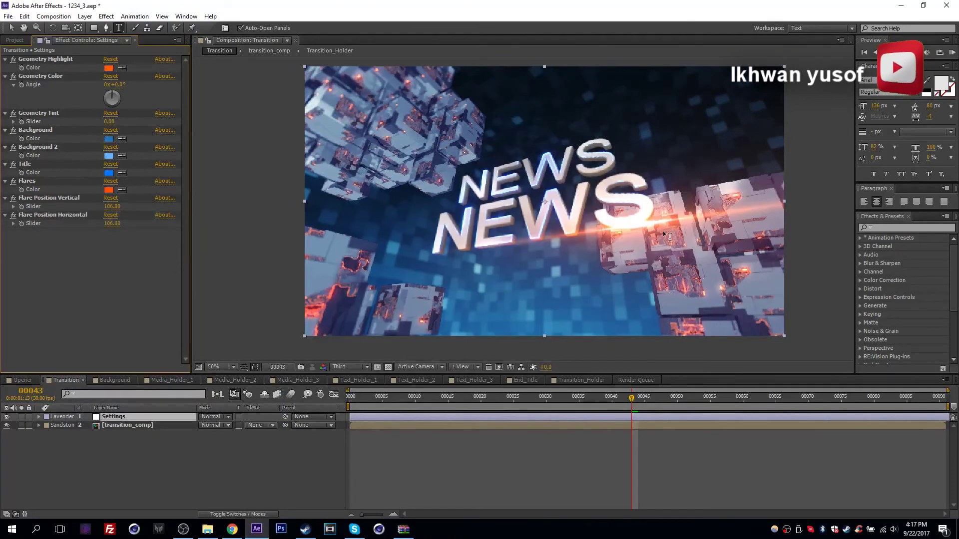
{"action": "left_click", "coordinate": [63, 200]}
{"action": "left_click", "coordinate": [67, 215]}
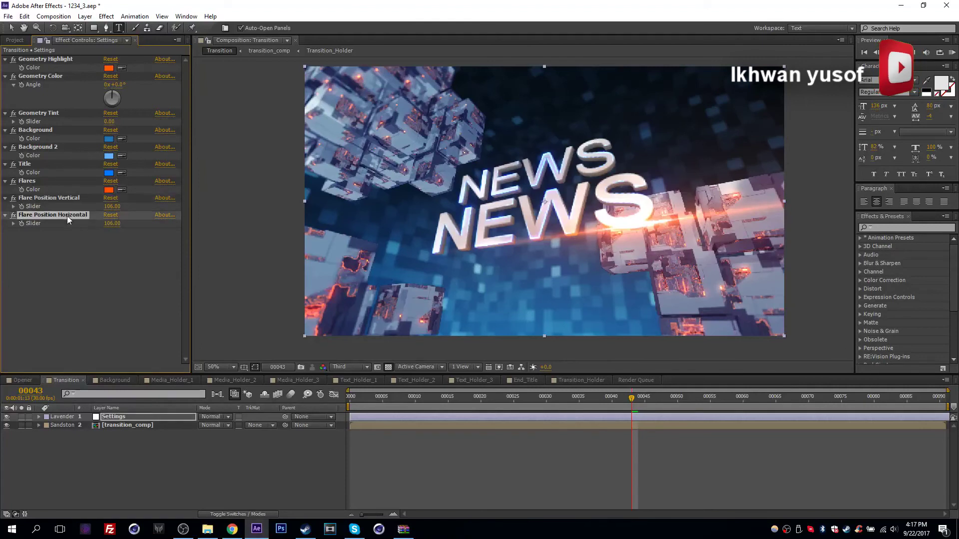
{"action": "left_click_drag", "start_coordinate": [115, 206], "coordinate": [3, 223]}
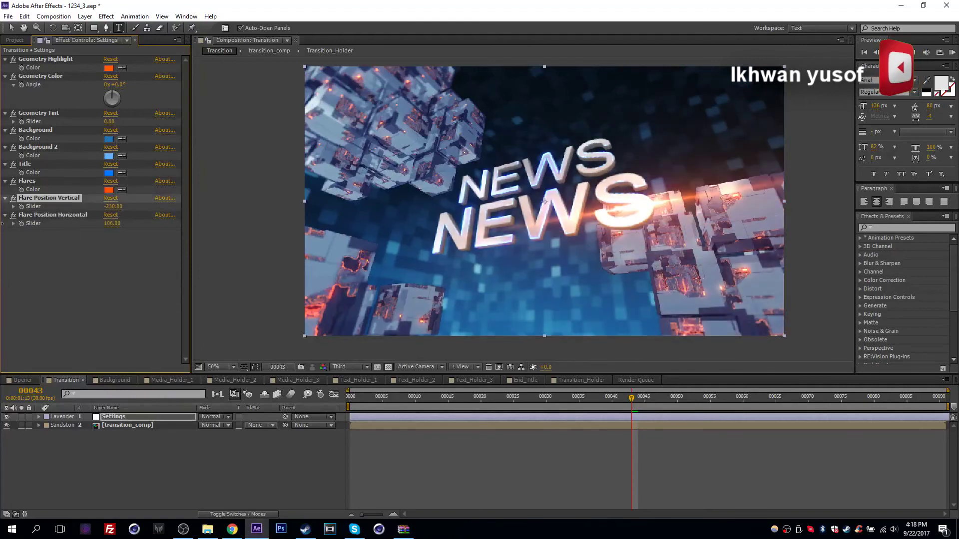
{"action": "key", "text": "ctrl+z"}
{"action": "mouse_move", "coordinate": [112, 224]}
{"action": "left_mouse_down"}
{"action": "mouse_move", "coordinate": [2, 225]}
{"action": "mouse_move", "coordinate": [65, 215]}
{"action": "left_mouse_up"}
{"action": "key", "text": "ctrl+z"}
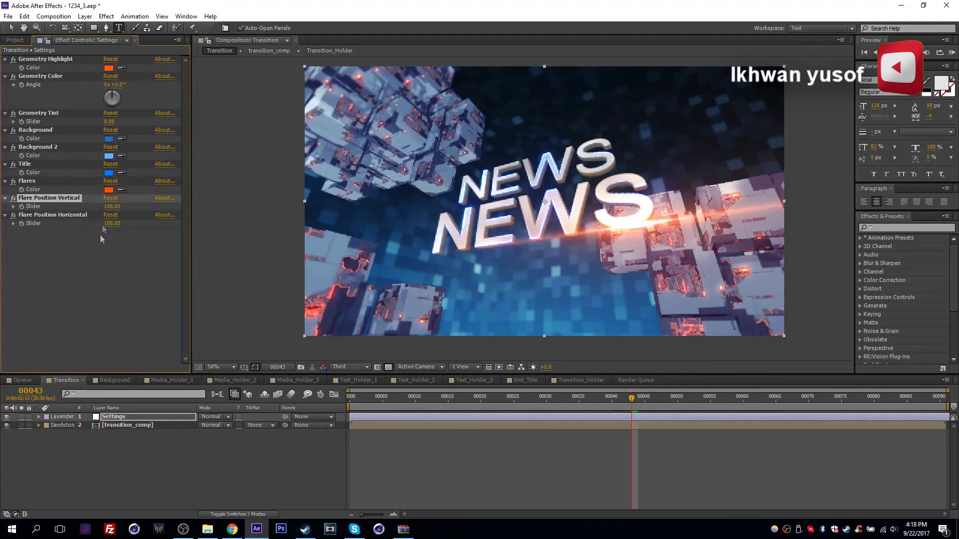
{"action": "left_click", "coordinate": [97, 254]}
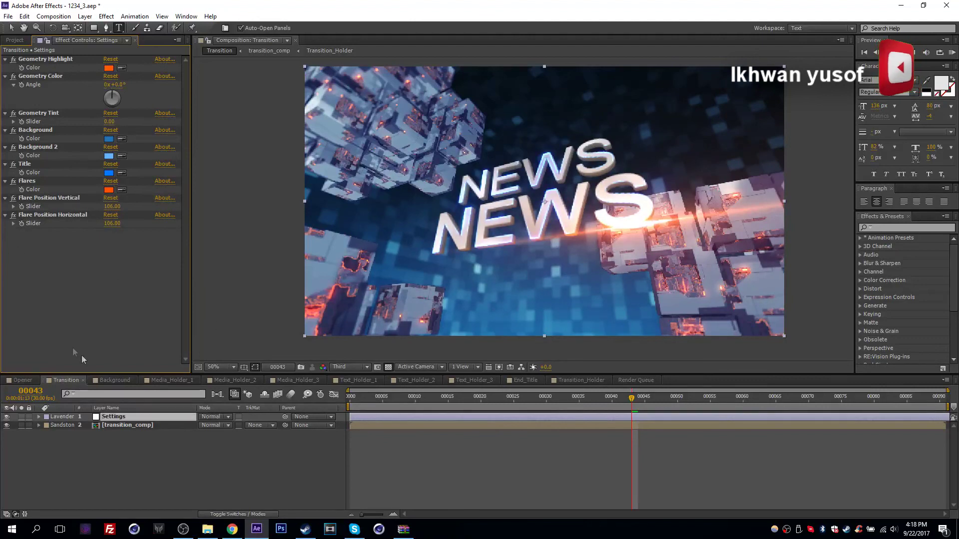
In the Background composition, try a green Geometry Highlight color and undo the change.
{"action": "left_click", "coordinate": [109, 382]}
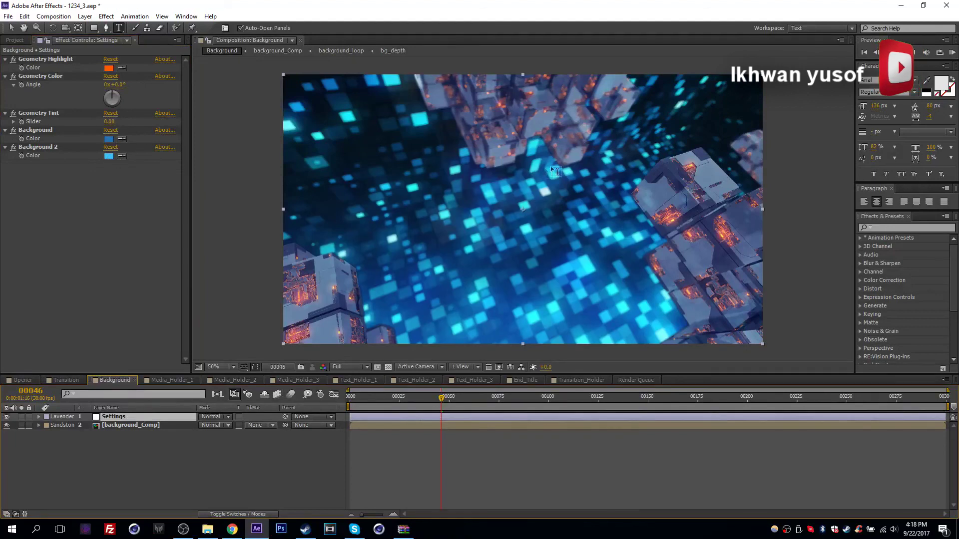
{"action": "left_click", "coordinate": [108, 68]}
{"action": "left_click_drag", "start_coordinate": [177, 349], "coordinate": [172, 386]}
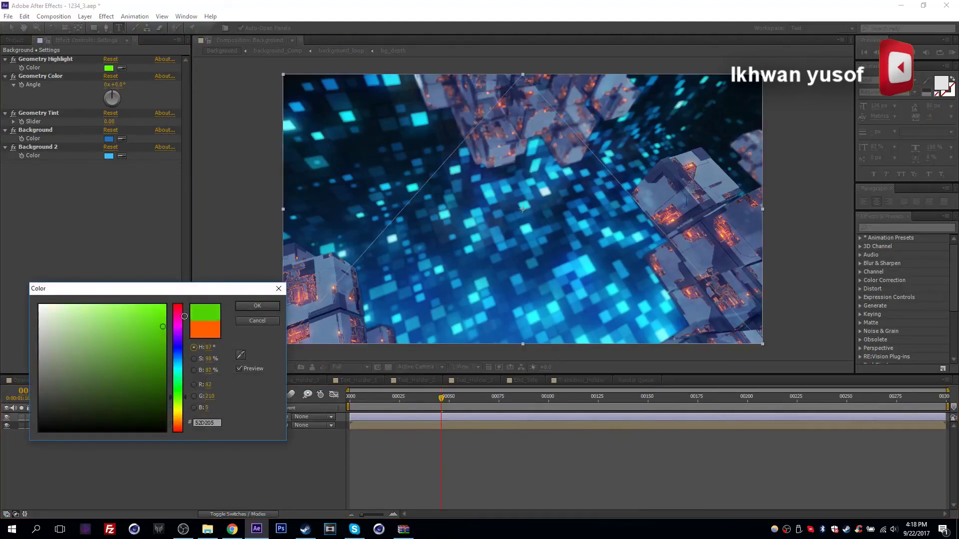
{"action": "left_click", "coordinate": [258, 306]}
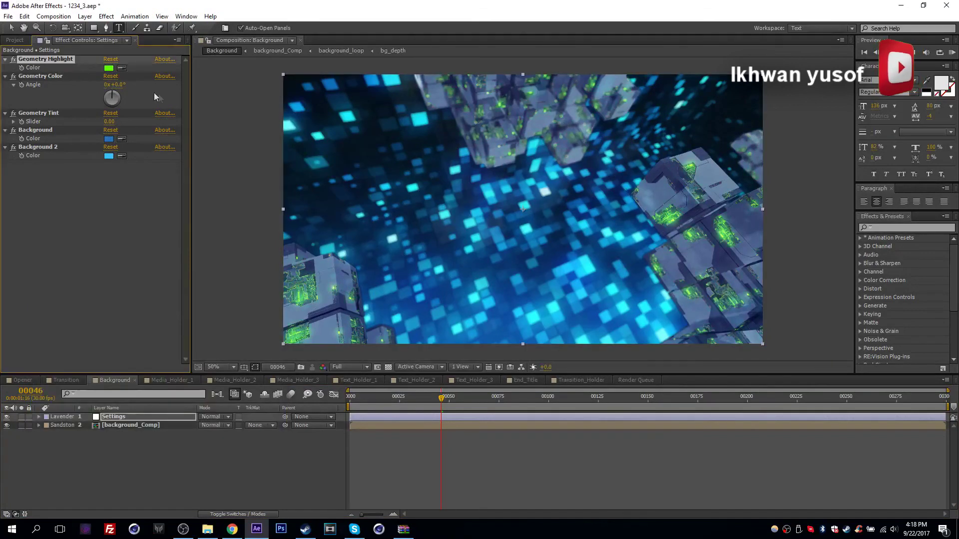
{"action": "key", "text": "ctrl+z"}
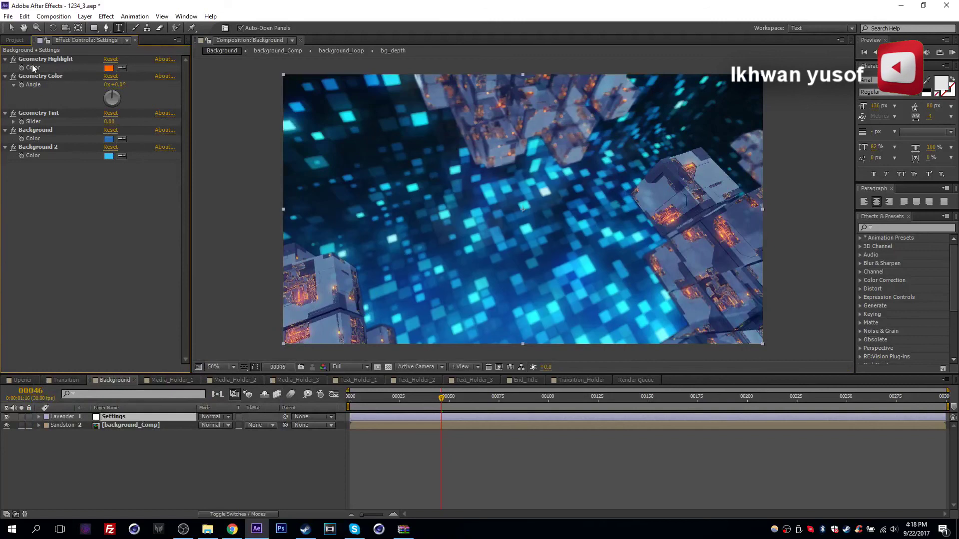
Show the project's folders and compositions, and switch to OBS.
{"action": "left_click", "coordinate": [15, 40]}
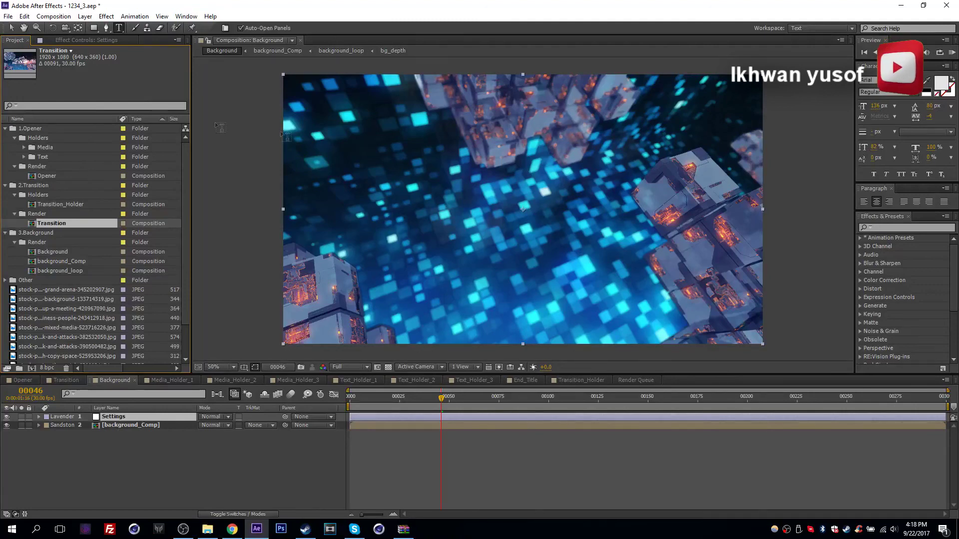
{"action": "left_click", "coordinate": [183, 529]}
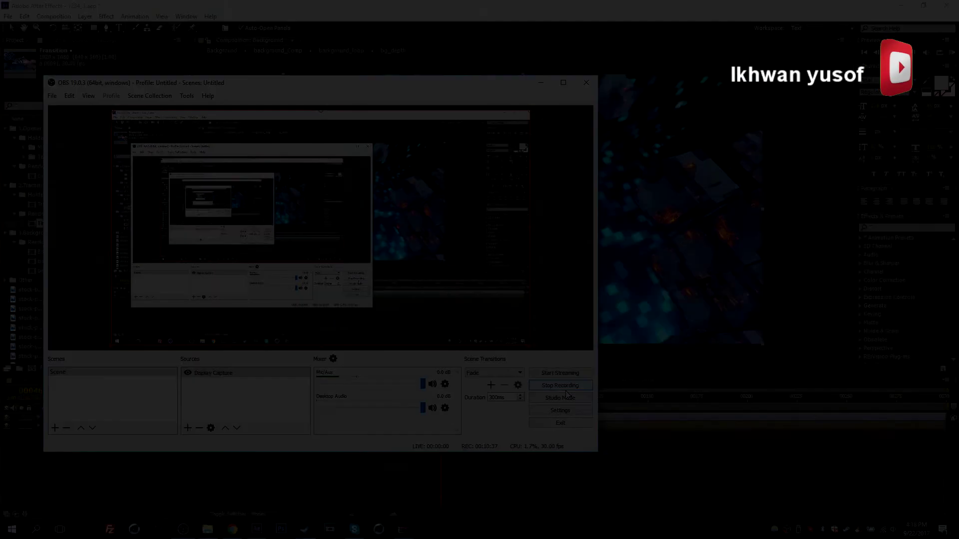